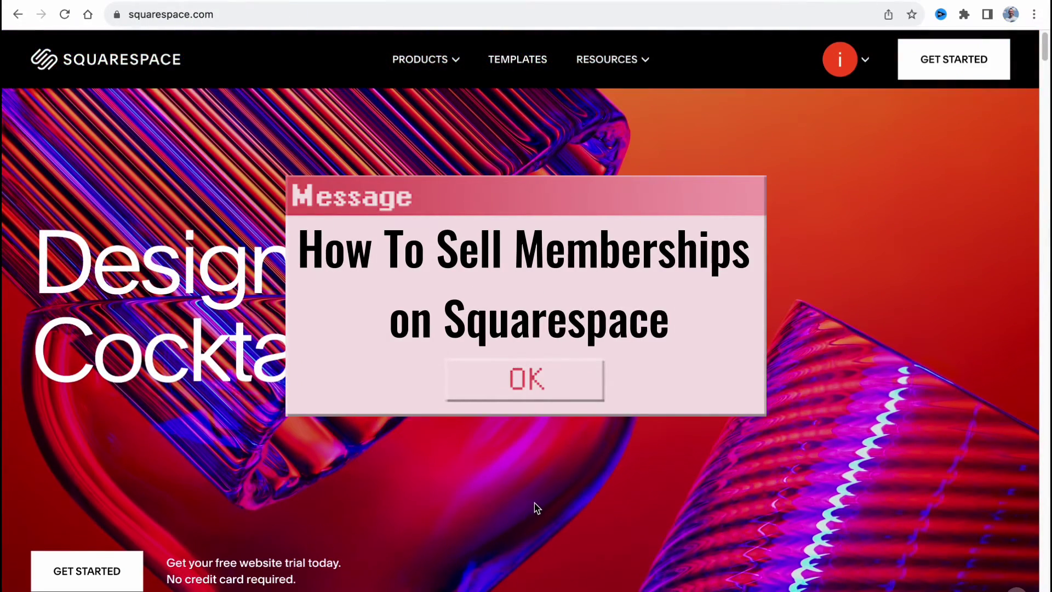
Open the Templates page from the header and browse the 28 Popular Designs templates
{"action": "scroll", "coordinate": [534, 505], "scroll_direction": "down", "scroll_amount": 8}
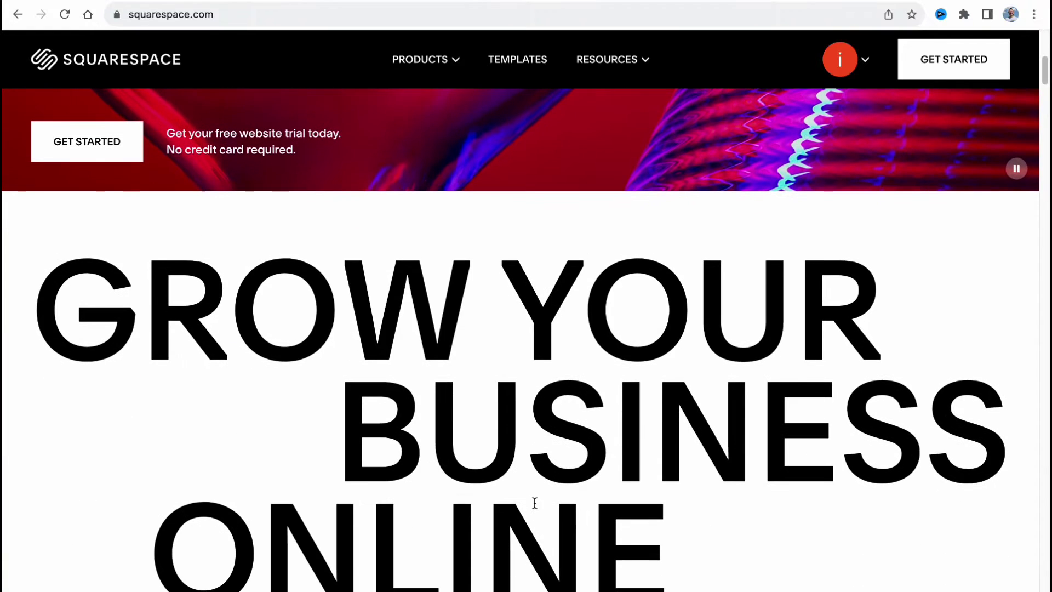
{"action": "scroll", "coordinate": [548, 502], "scroll_direction": "down", "scroll_amount": 1}
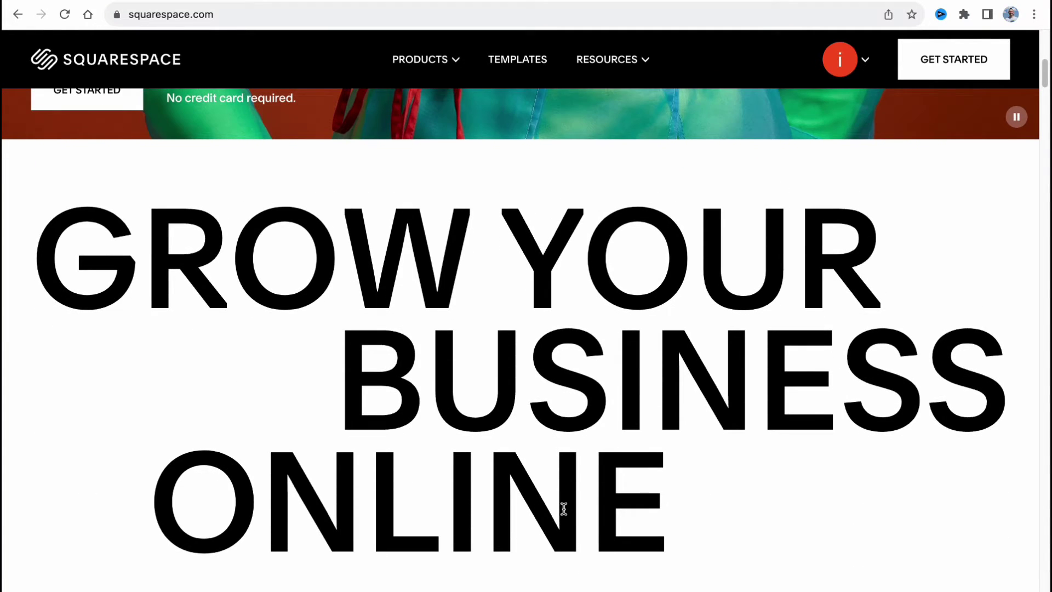
{"action": "scroll", "coordinate": [564, 504], "scroll_direction": "up", "scroll_amount": 8}
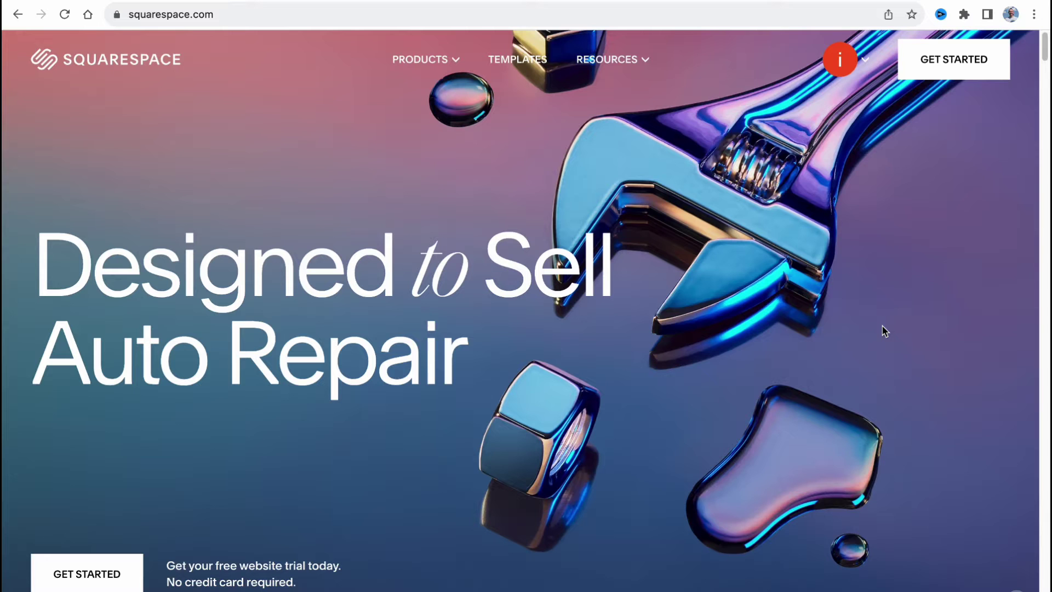
{"action": "left_click", "coordinate": [971, 77]}
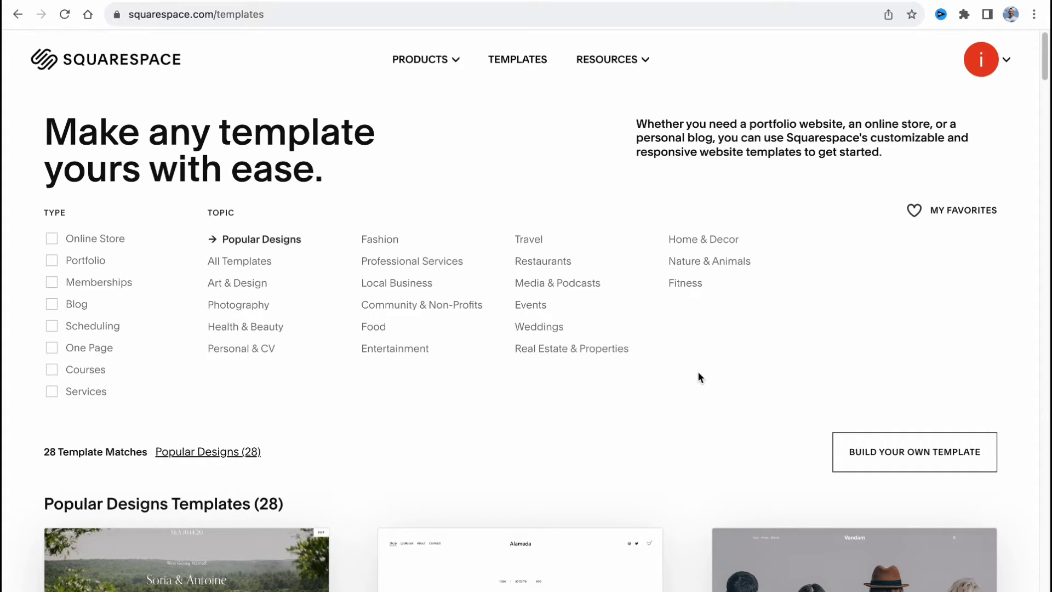
{"action": "scroll", "coordinate": [698, 372], "scroll_direction": "down", "scroll_amount": 1}
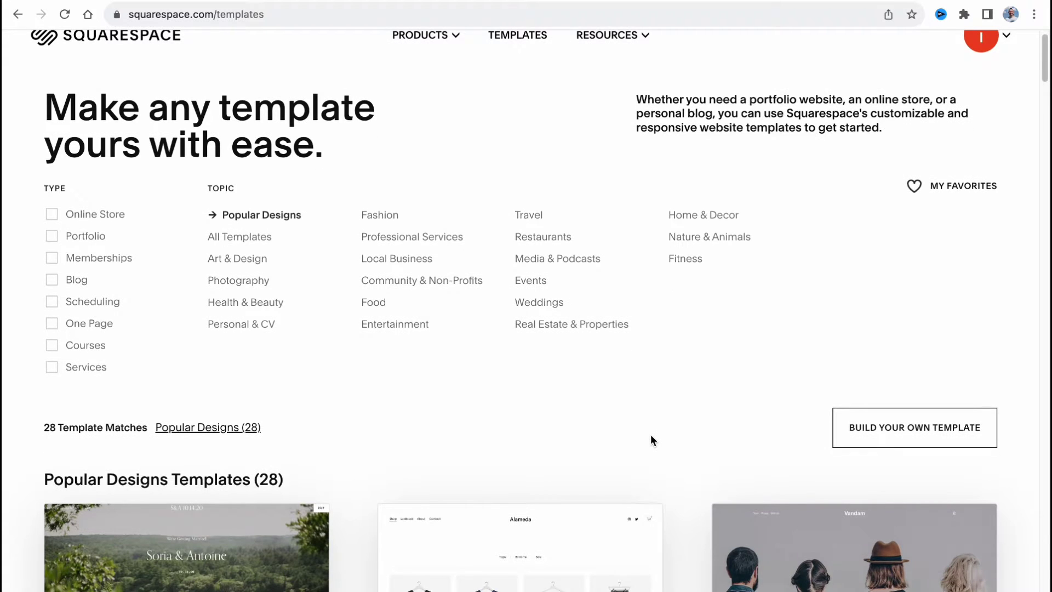
{"action": "scroll", "coordinate": [651, 440], "scroll_direction": "up", "scroll_amount": 1}
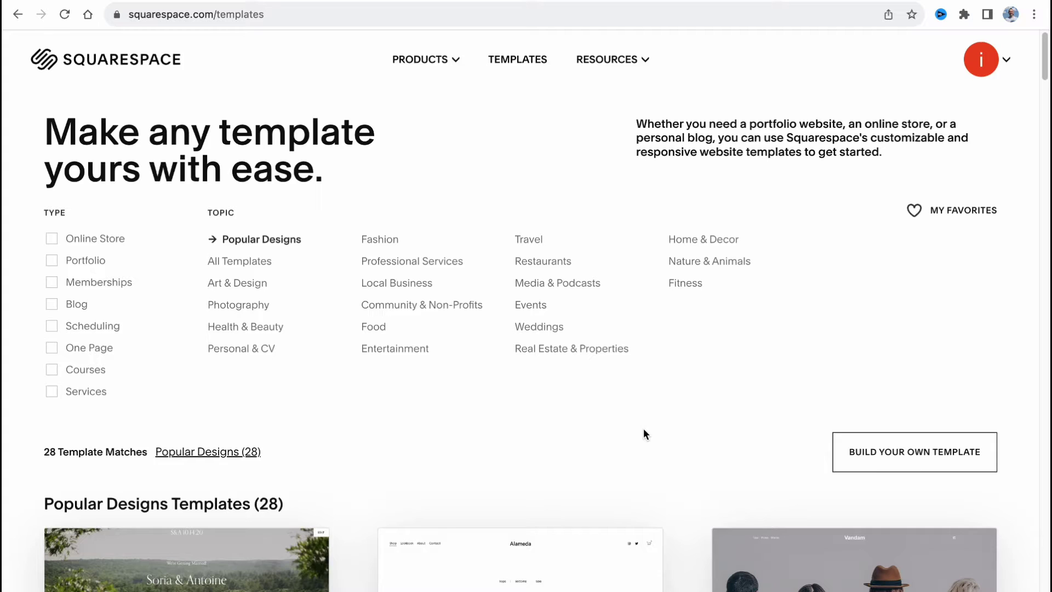
{"action": "scroll", "coordinate": [645, 433], "scroll_direction": "down", "scroll_amount": 3}
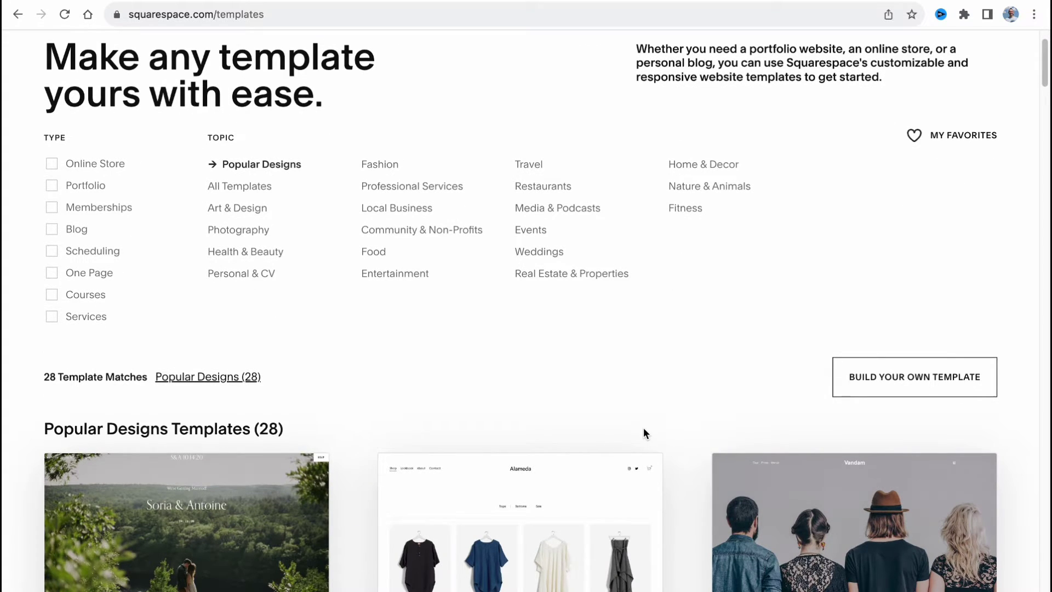
{"action": "scroll", "coordinate": [644, 428], "scroll_direction": "down", "scroll_amount": 5}
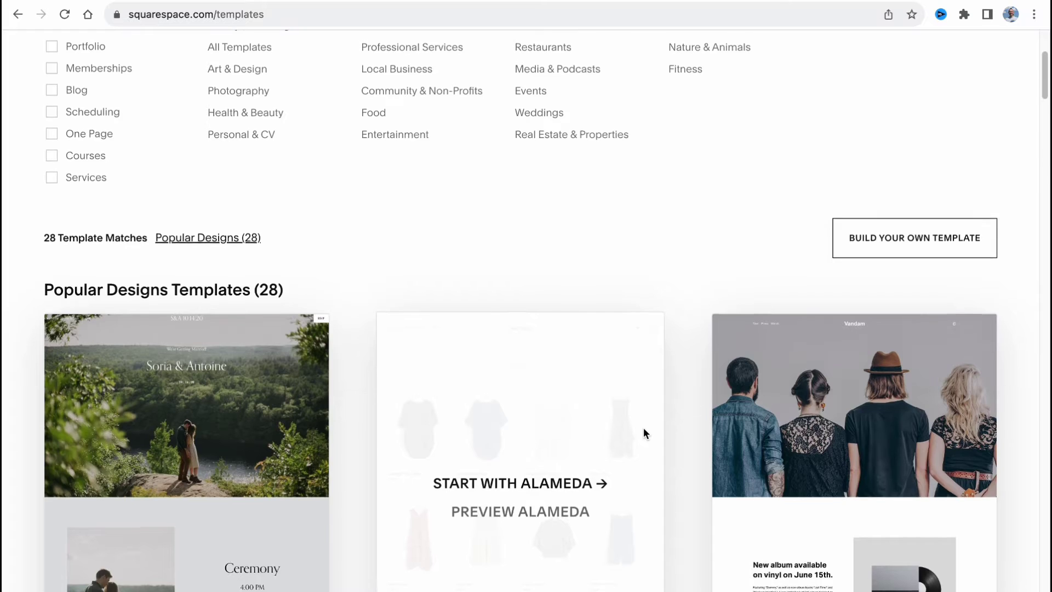
{"action": "scroll", "coordinate": [643, 428], "scroll_direction": "up", "scroll_amount": 8}
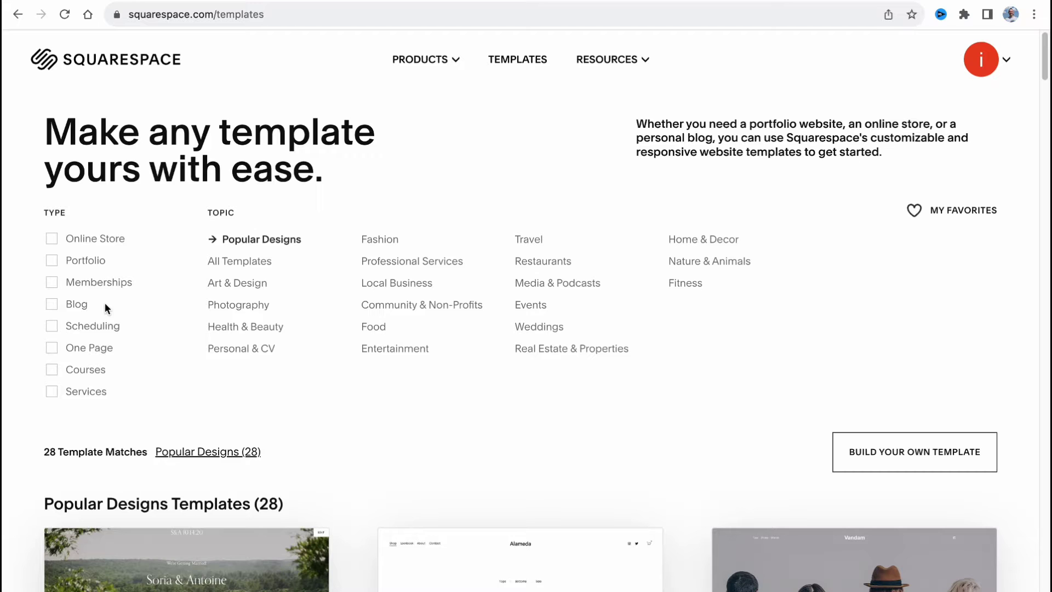
Filter templates by the Memberships type and browse the six results, including Bloom, Alignflow and Comet
{"action": "left_click", "coordinate": [123, 282]}
{"action": "scroll", "coordinate": [287, 425], "scroll_direction": "down", "scroll_amount": 4}
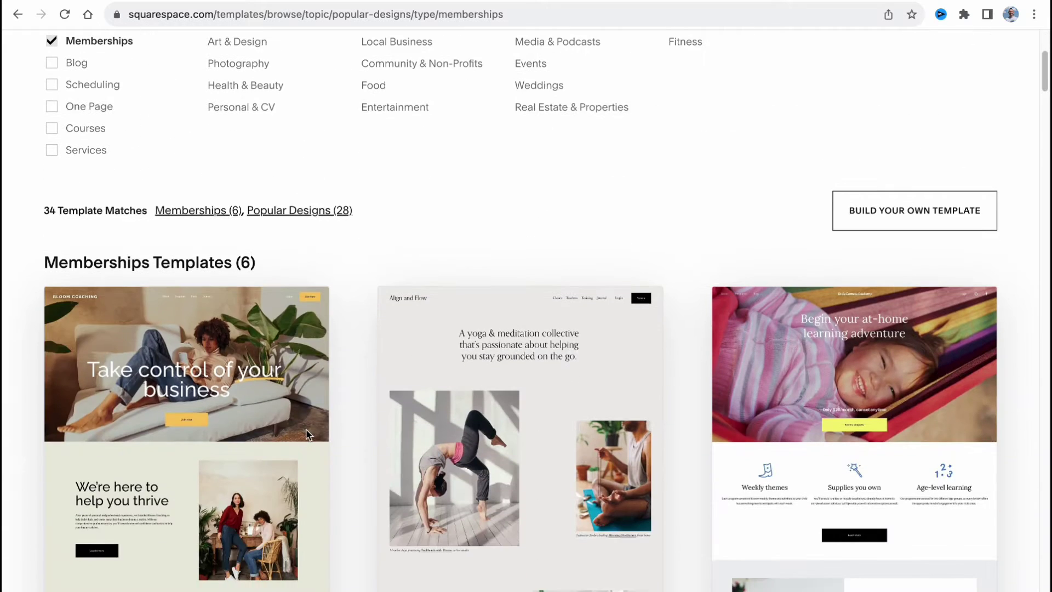
{"action": "scroll", "coordinate": [317, 426], "scroll_direction": "down", "scroll_amount": 3}
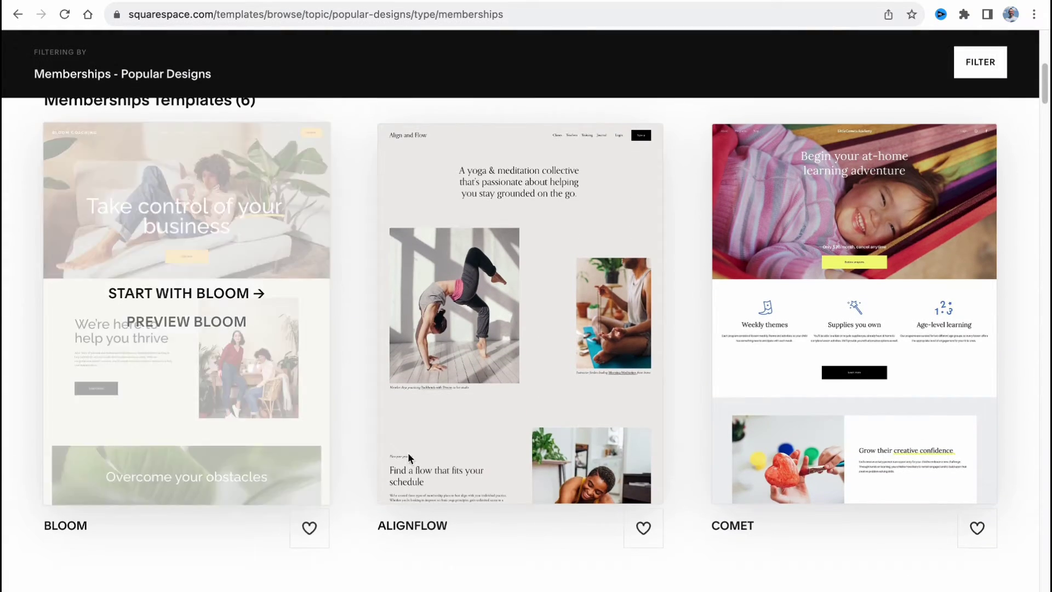
{"action": "scroll", "coordinate": [496, 461], "scroll_direction": "down", "scroll_amount": 2}
{"action": "scroll", "coordinate": [495, 464], "scroll_direction": "down", "scroll_amount": 8}
{"action": "scroll", "coordinate": [496, 466], "scroll_direction": "down", "scroll_amount": 12}
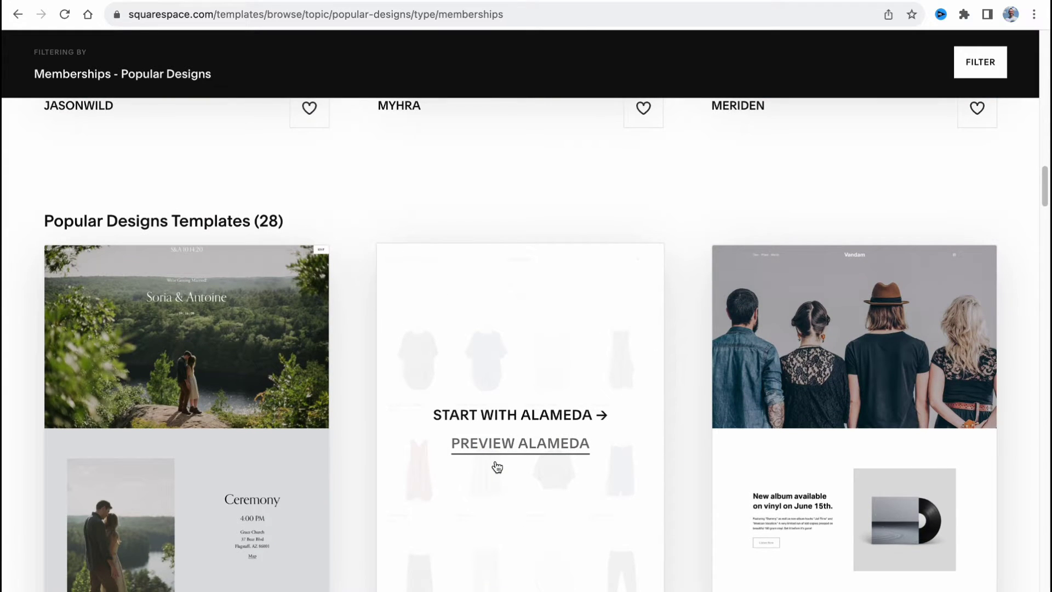
{"action": "scroll", "coordinate": [496, 465], "scroll_direction": "up", "scroll_amount": 5}
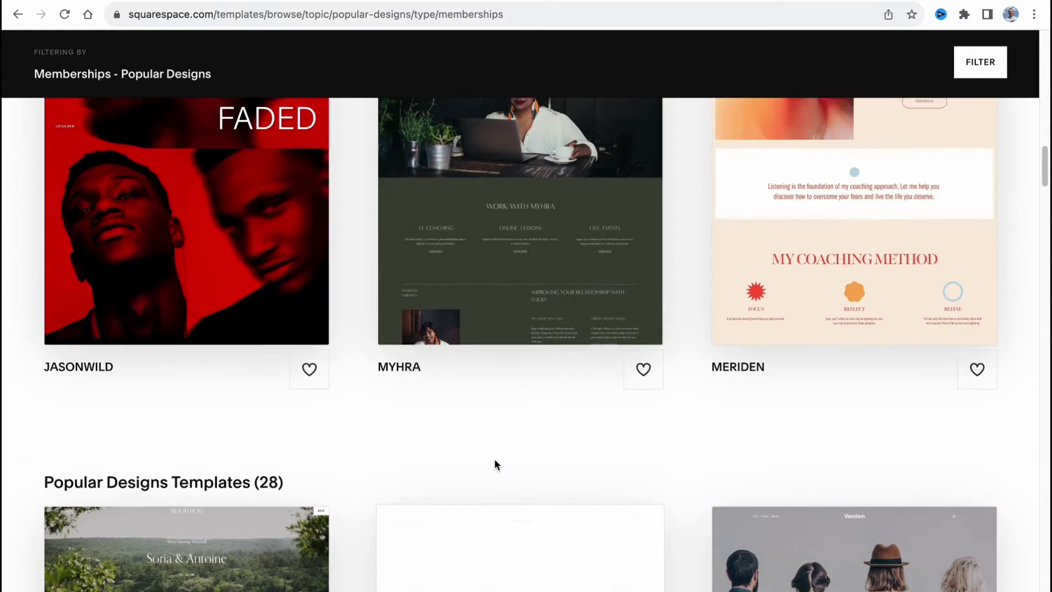
{"action": "scroll", "coordinate": [496, 465], "scroll_direction": "up", "scroll_amount": 9}
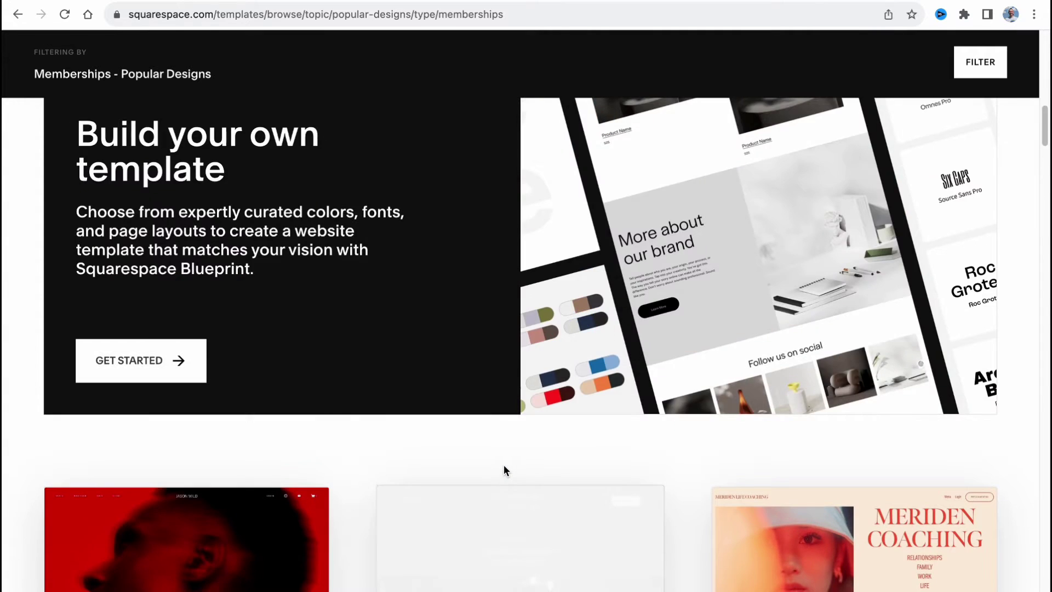
{"action": "scroll", "coordinate": [504, 465], "scroll_direction": "up", "scroll_amount": 10}
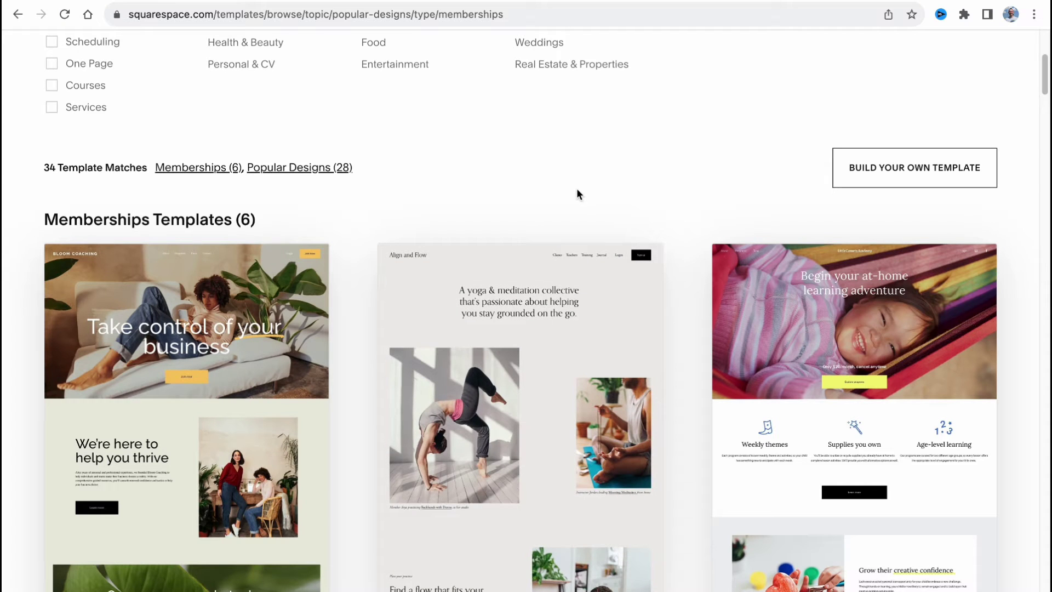
{"action": "scroll", "coordinate": [577, 190], "scroll_direction": "down", "scroll_amount": 1}
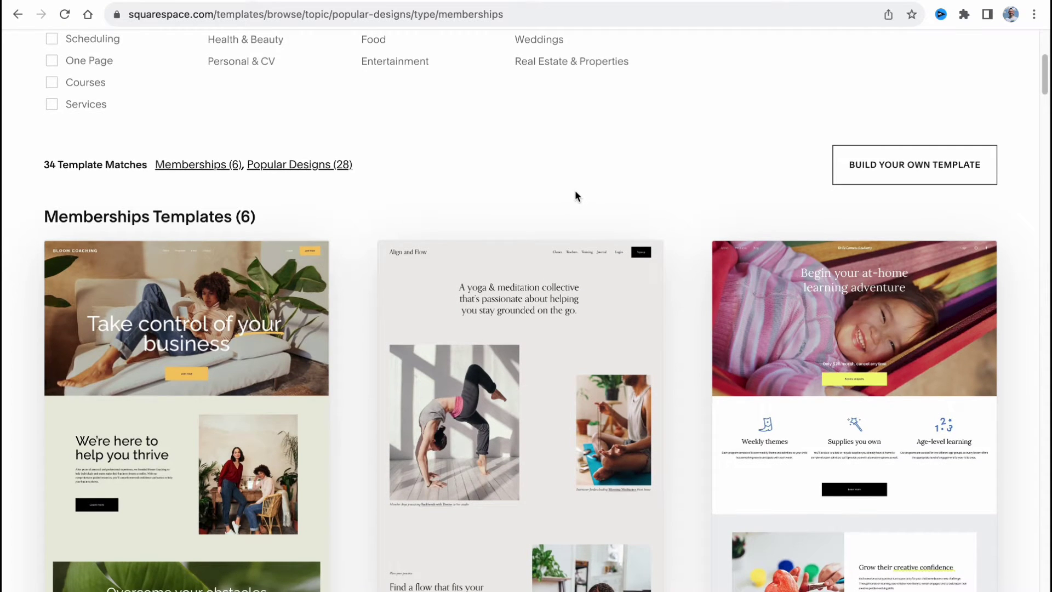
{"action": "scroll", "coordinate": [568, 192], "scroll_direction": "down", "scroll_amount": 3}
{"action": "mouse_move", "coordinate": [568, 191]}
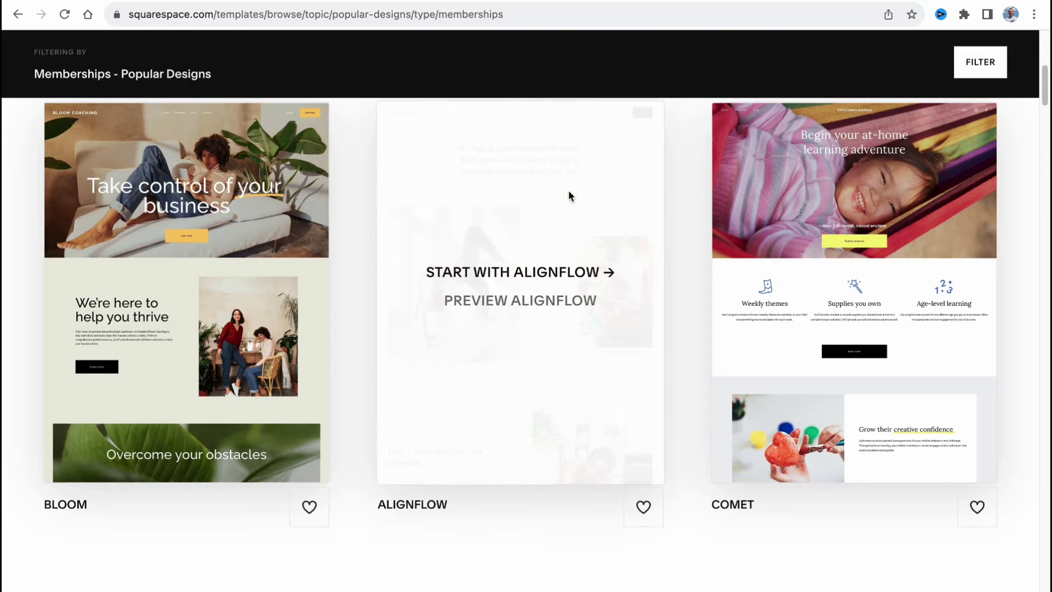
{"action": "scroll", "coordinate": [568, 190], "scroll_direction": "up", "scroll_amount": 3}
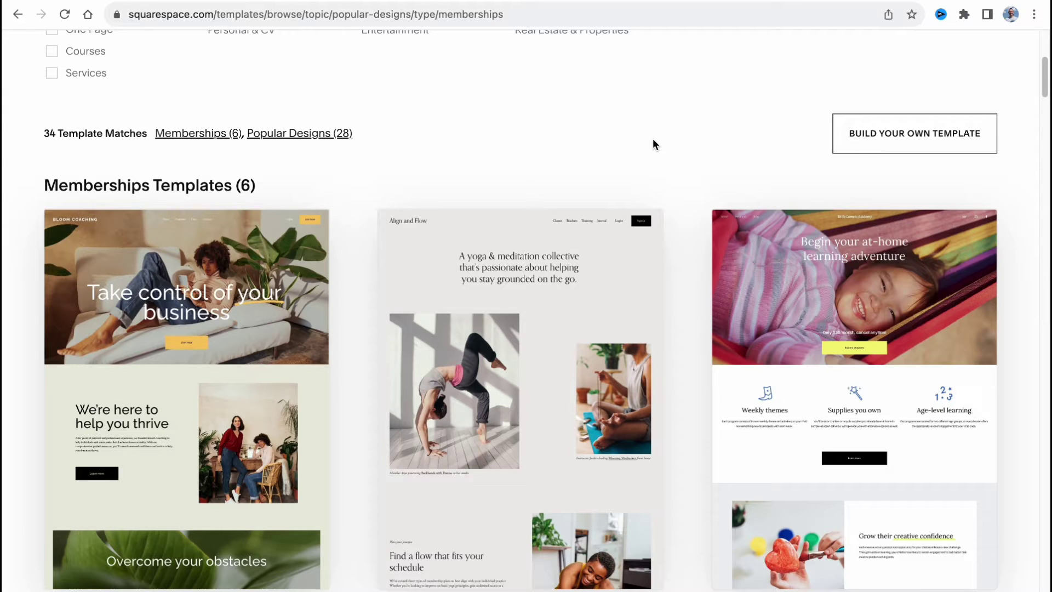
Preview the AlignFlow template at tablet and phone widths, then return to desktop view
{"action": "mouse_move", "coordinate": [529, 343]}
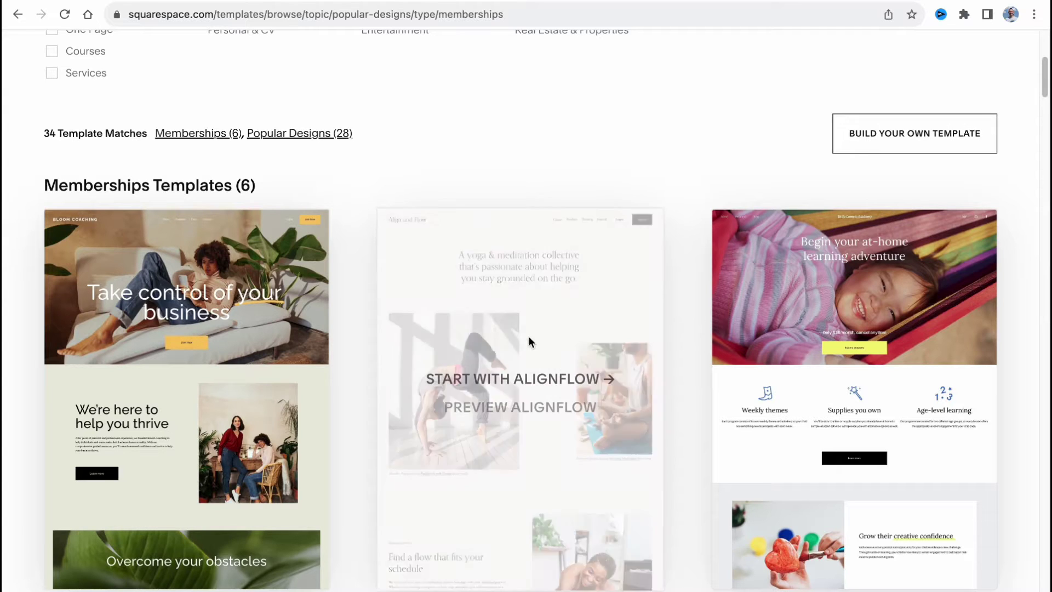
{"action": "left_click", "coordinate": [529, 406]}
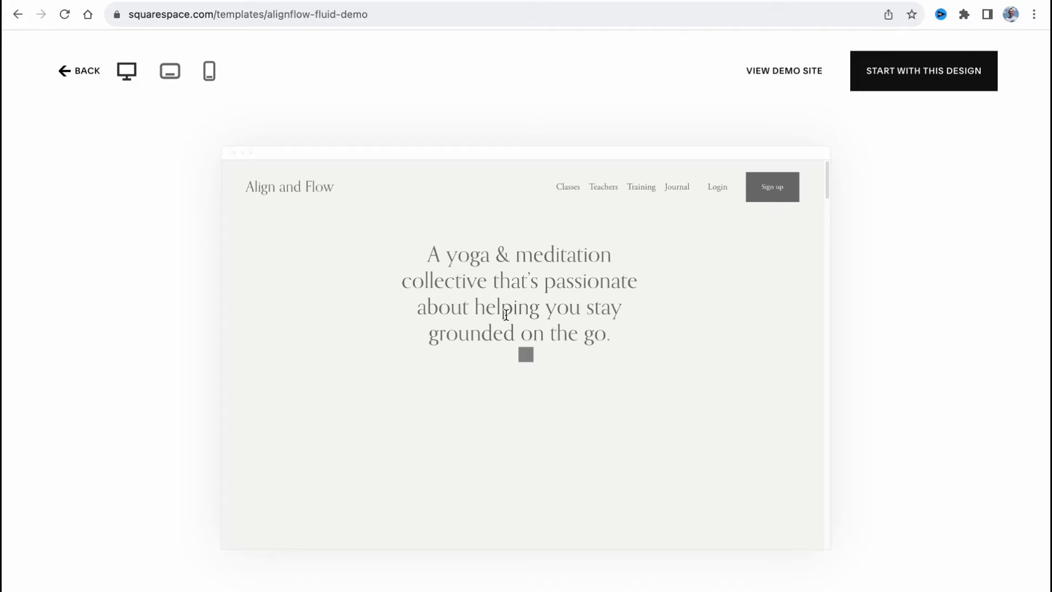
{"action": "scroll", "coordinate": [512, 310], "scroll_direction": "down", "scroll_amount": 5}
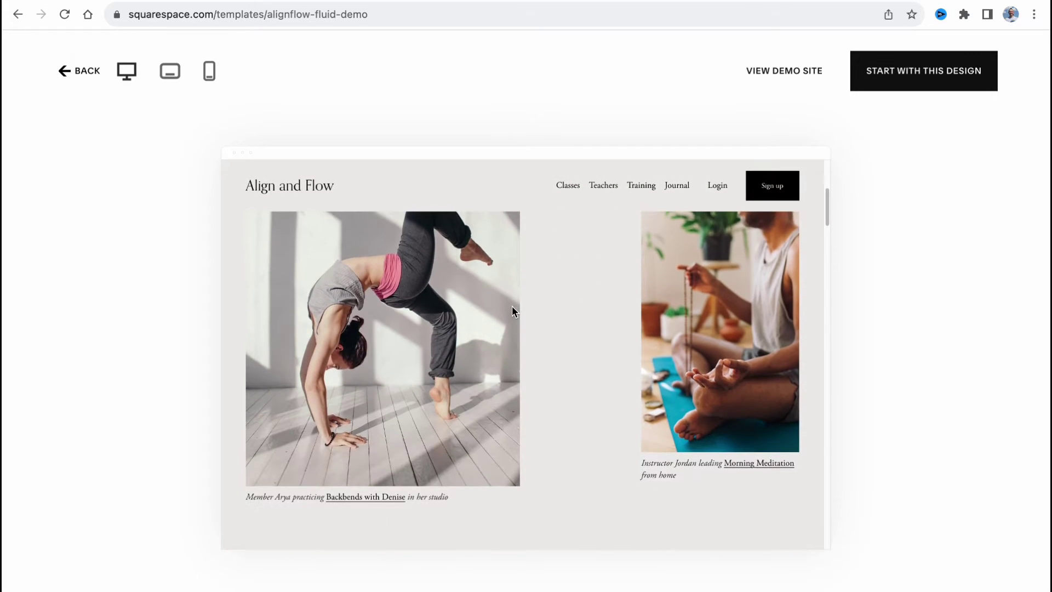
{"action": "left_click", "coordinate": [169, 71]}
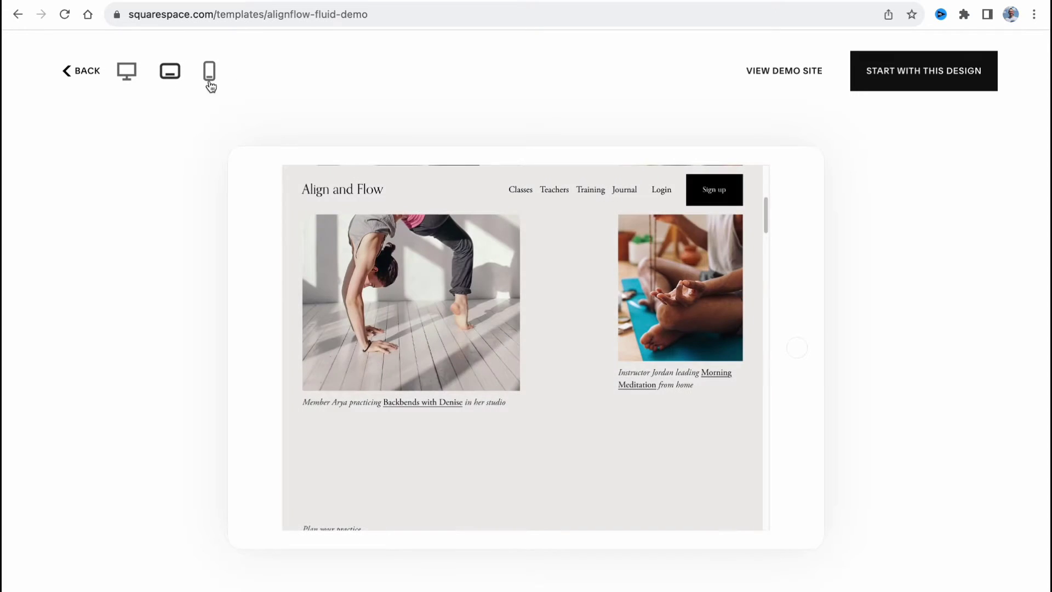
{"action": "left_click", "coordinate": [211, 76]}
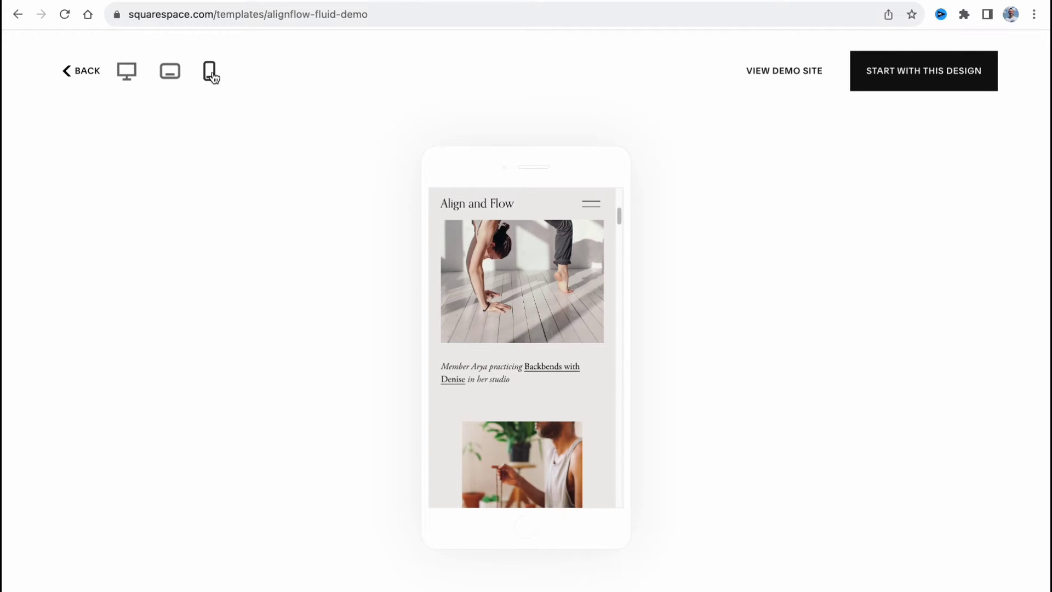
{"action": "left_click", "coordinate": [125, 73]}
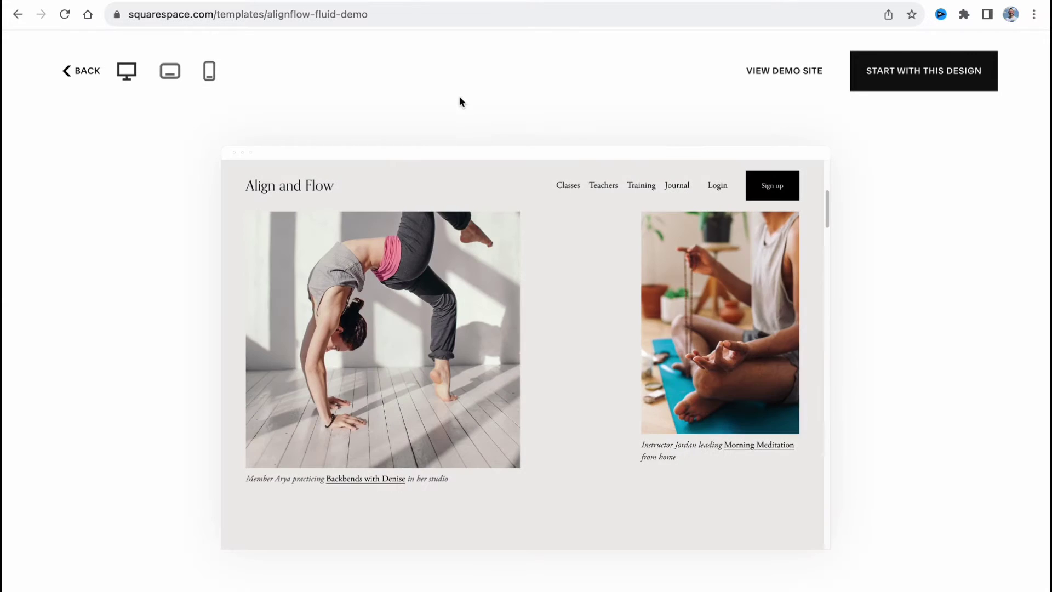
Start a new site from the AlignFlow template with the title 'sub for course'
{"action": "left_click", "coordinate": [935, 74]}
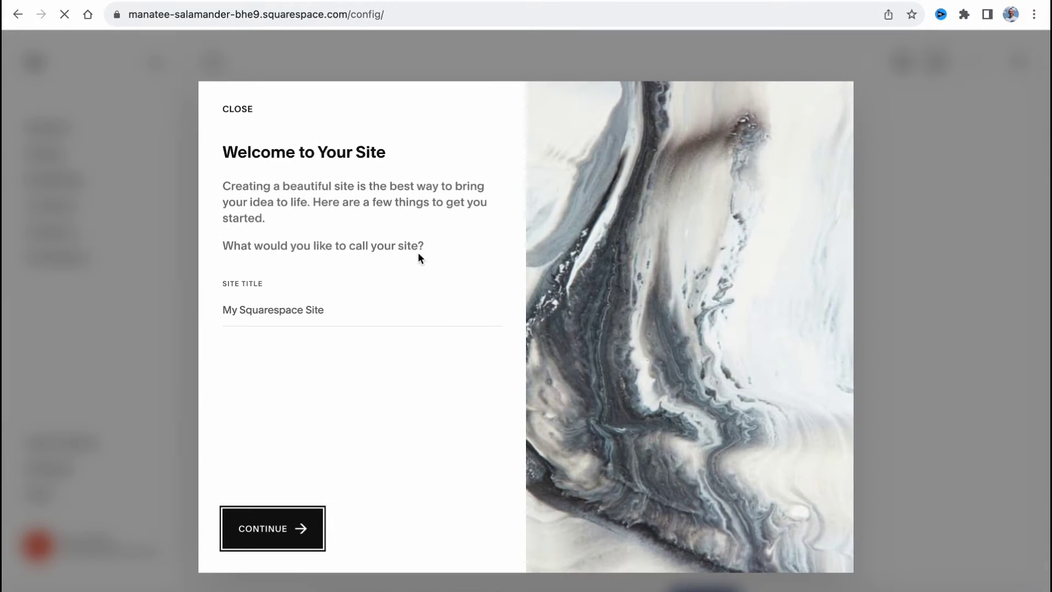
{"action": "left_click", "coordinate": [372, 316]}
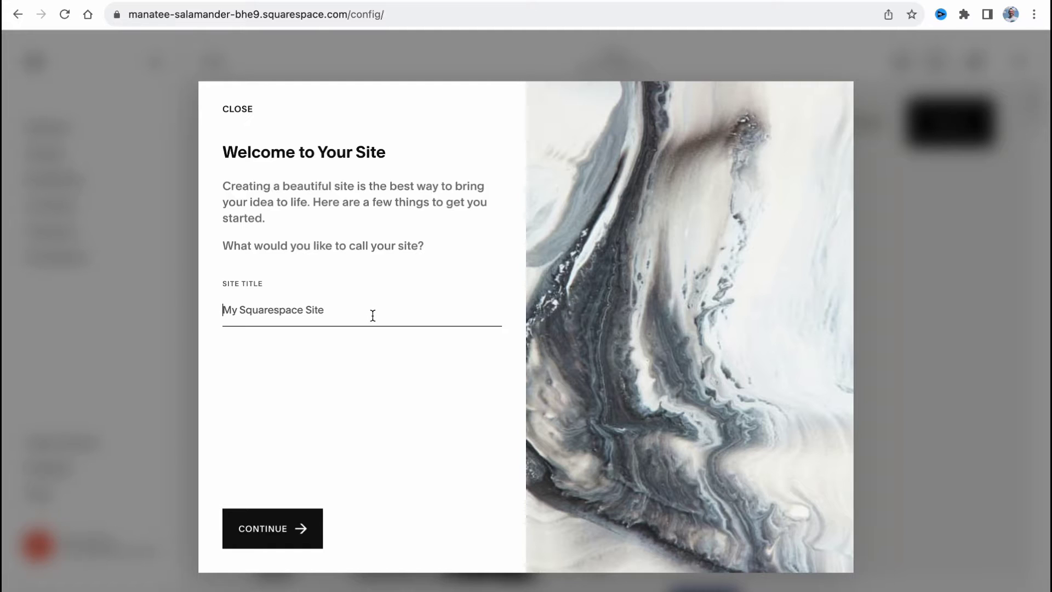
{"action": "type", "text": "ыг"}
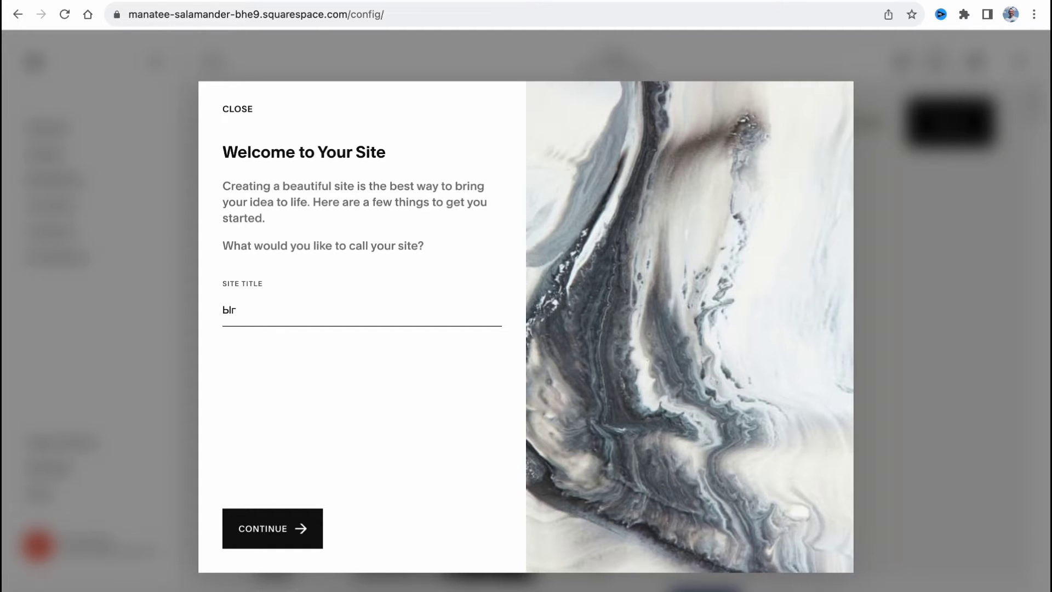
{"action": "key", "text": "BackSpace"}
{"action": "key", "text": "BackSpace"}
{"action": "key", "text": "ctrl+space"}
{"action": "type", "text": "sub for course"}
Advance the welcome tour to its final Style Your Site page (4 of 4)
{"action": "key", "text": "Return"}
{"action": "left_click", "coordinate": [453, 532]}
{"action": "left_click", "coordinate": [453, 532]}
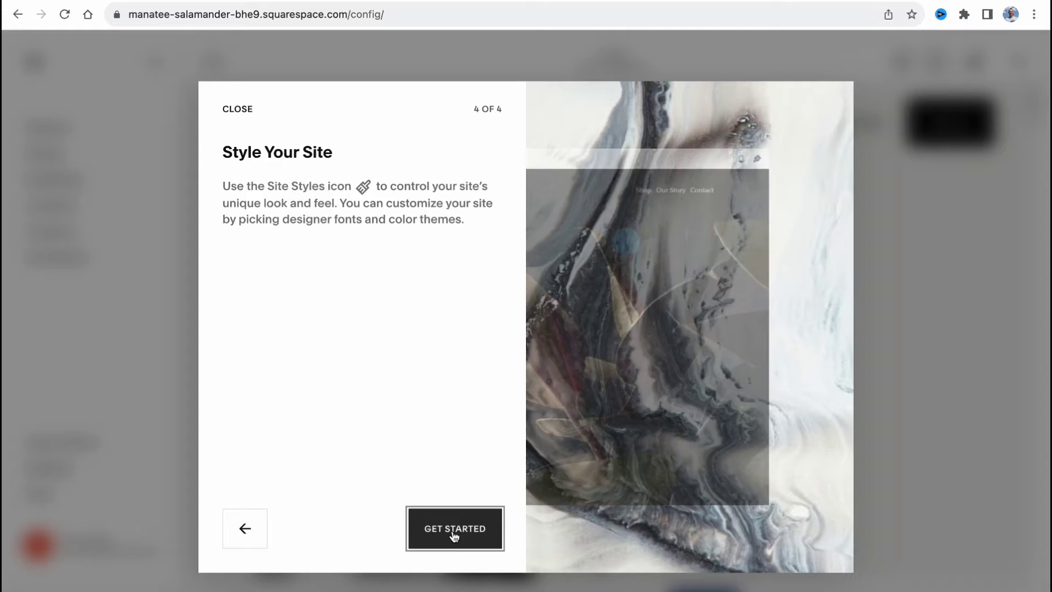
Finish the welcome tour to reach the editor showing the yoga and meditation Home page
{"action": "left_click", "coordinate": [452, 532]}
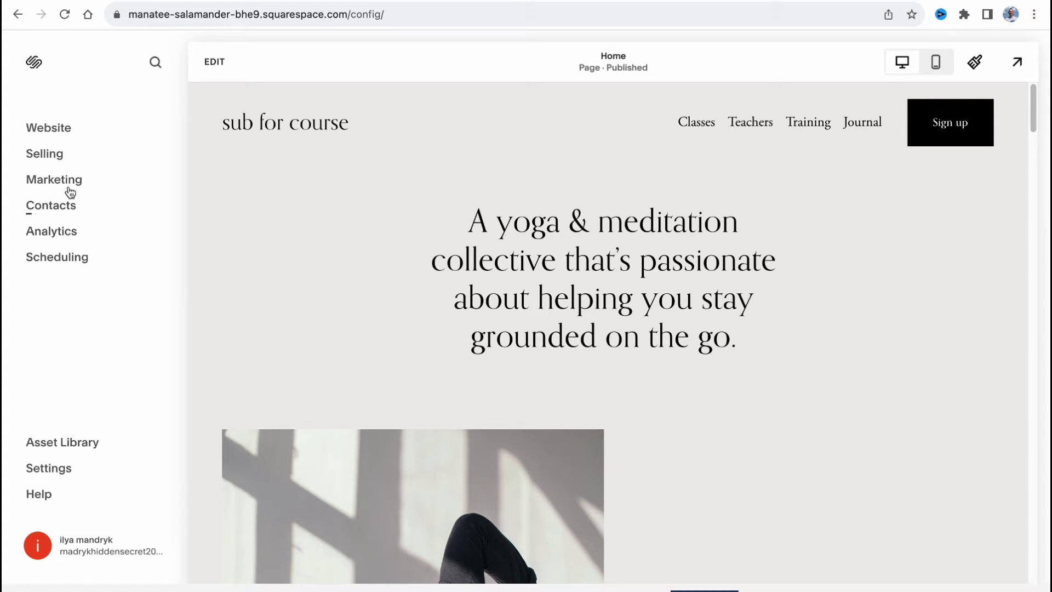
Open the Products page under Selling, showing the empty Physical tab
{"action": "left_click", "coordinate": [52, 159]}
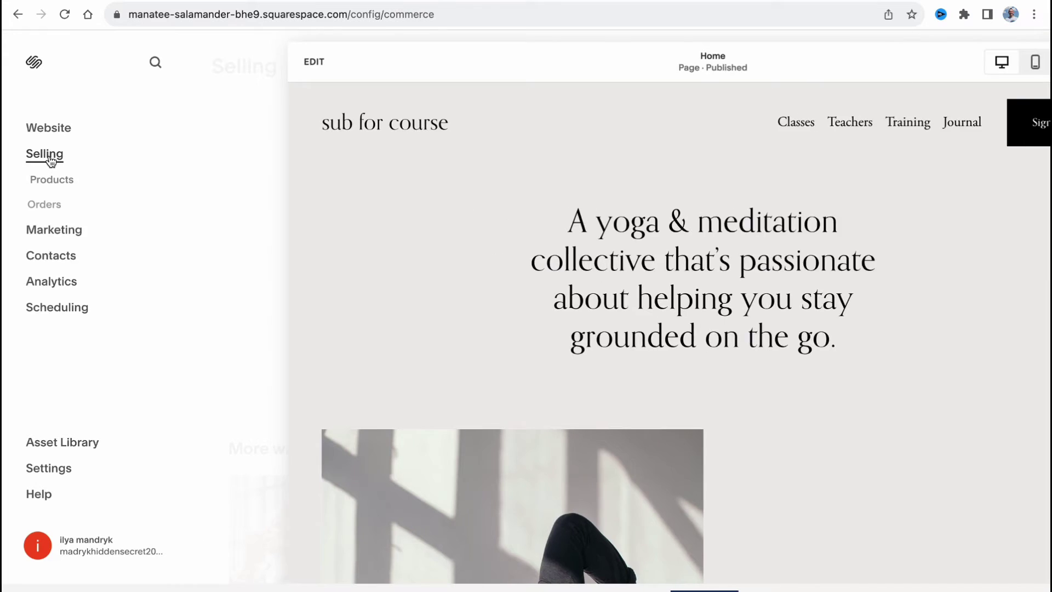
{"action": "left_click", "coordinate": [62, 186]}
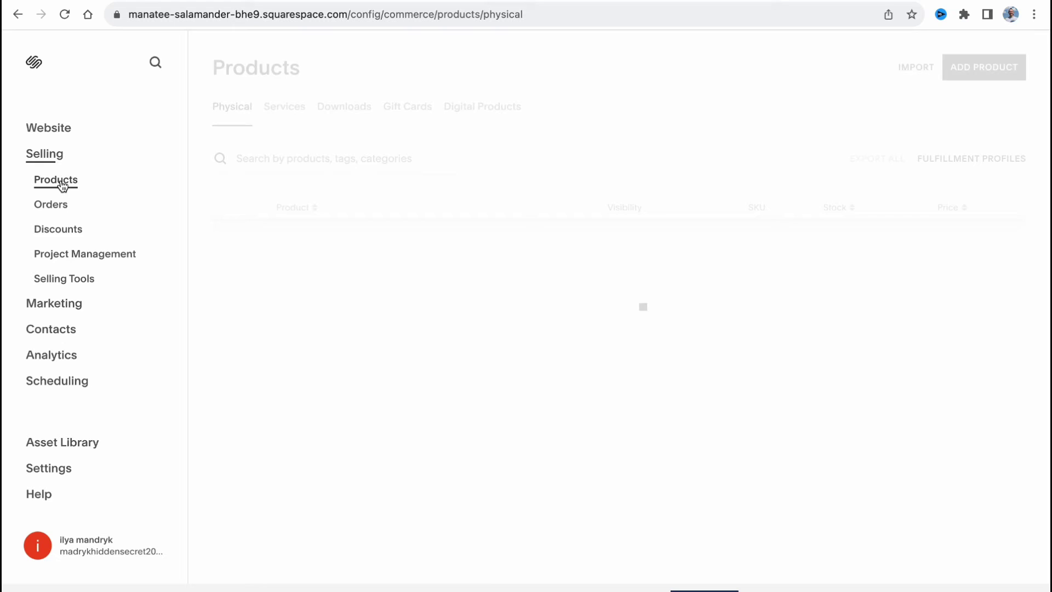
{"action": "left_click", "coordinate": [53, 160]}
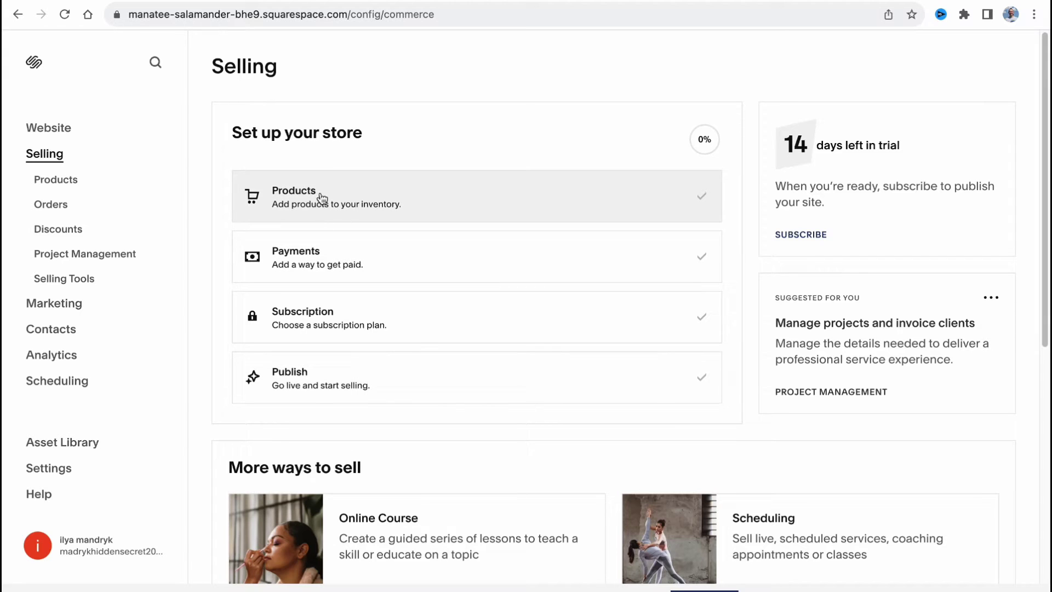
{"action": "left_click", "coordinate": [59, 181]}
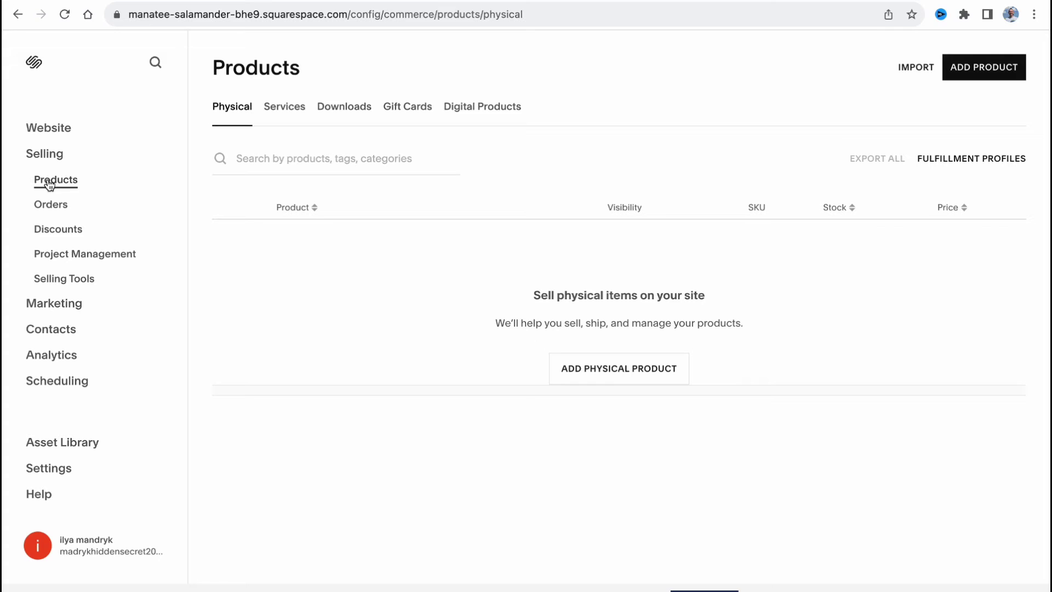
Add a new Member Site product to bring up the 'Create a new member site' form
{"action": "left_click", "coordinate": [978, 68]}
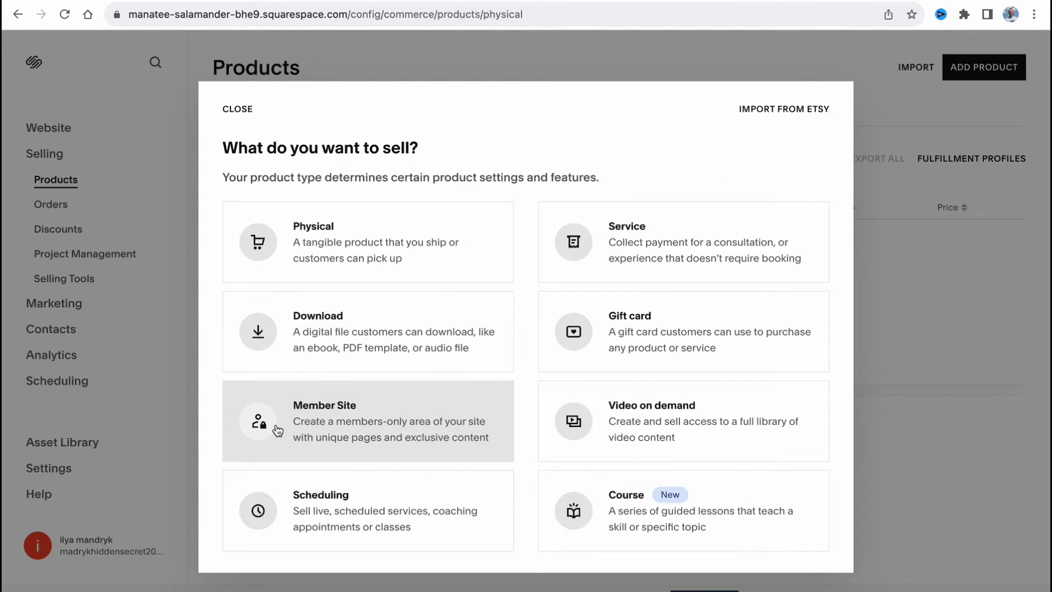
{"action": "left_click", "coordinate": [316, 421]}
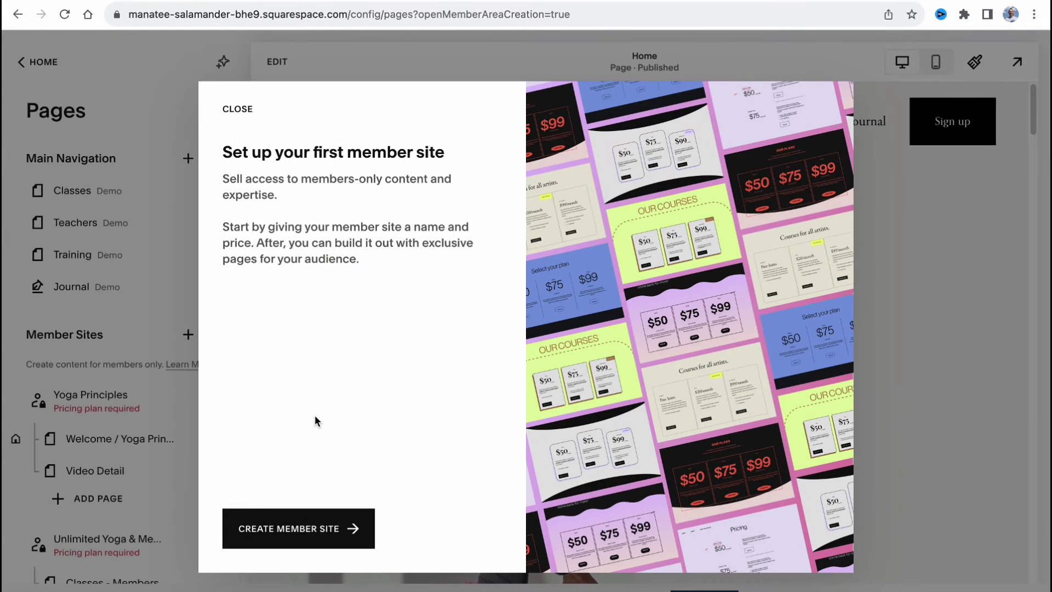
{"action": "left_click", "coordinate": [324, 530]}
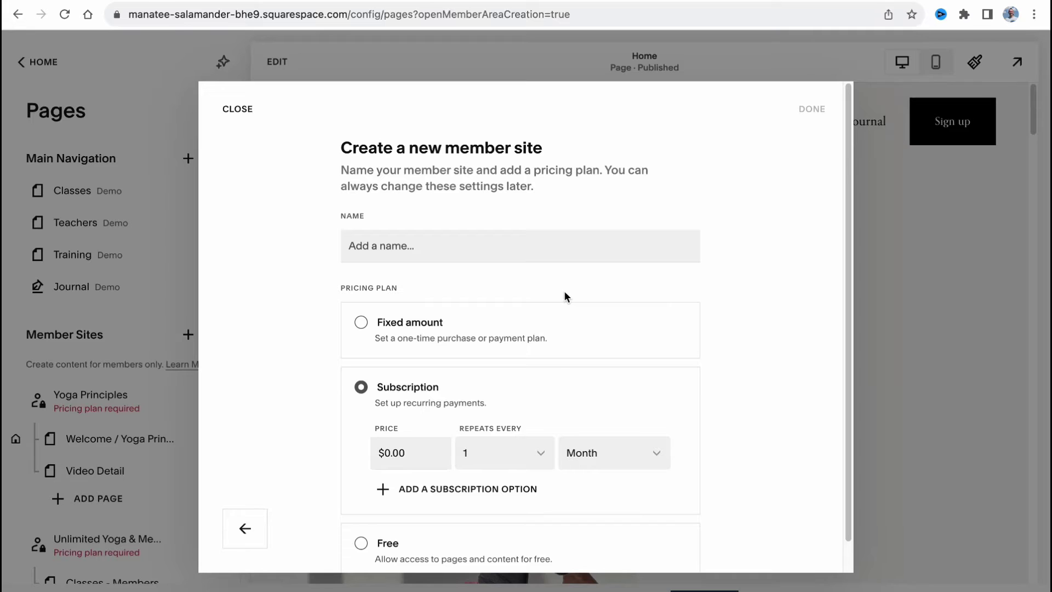
Name the member site 'Paid Pages', leaving the payment count at 1 Payment
{"action": "left_click", "coordinate": [387, 249]}
{"action": "type", "text": "P"}
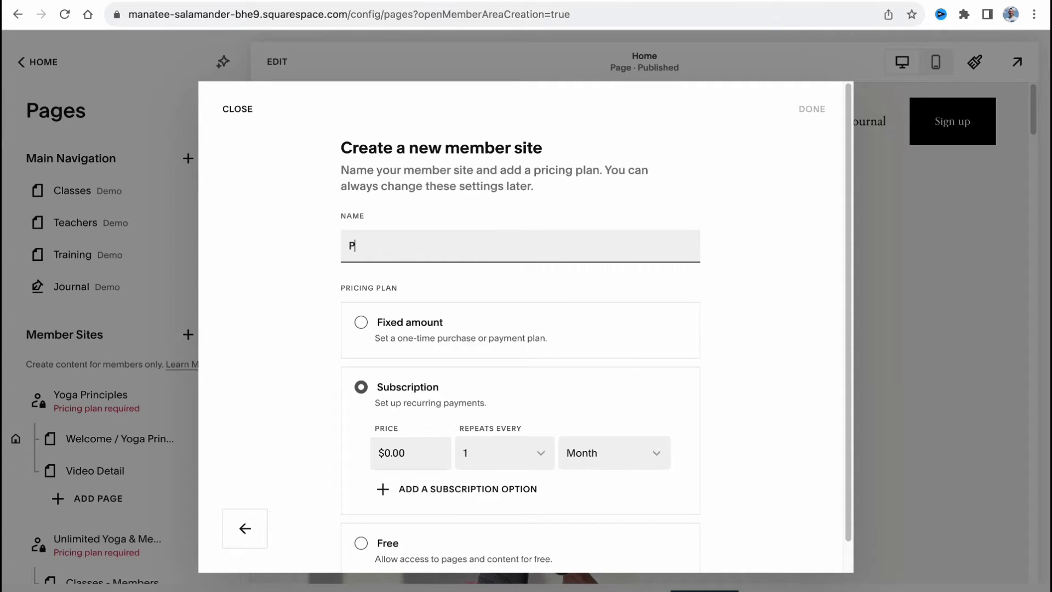
{"action": "type", "text": "aid Pages"}
{"action": "scroll", "coordinate": [440, 347], "scroll_direction": "down", "scroll_amount": 1}
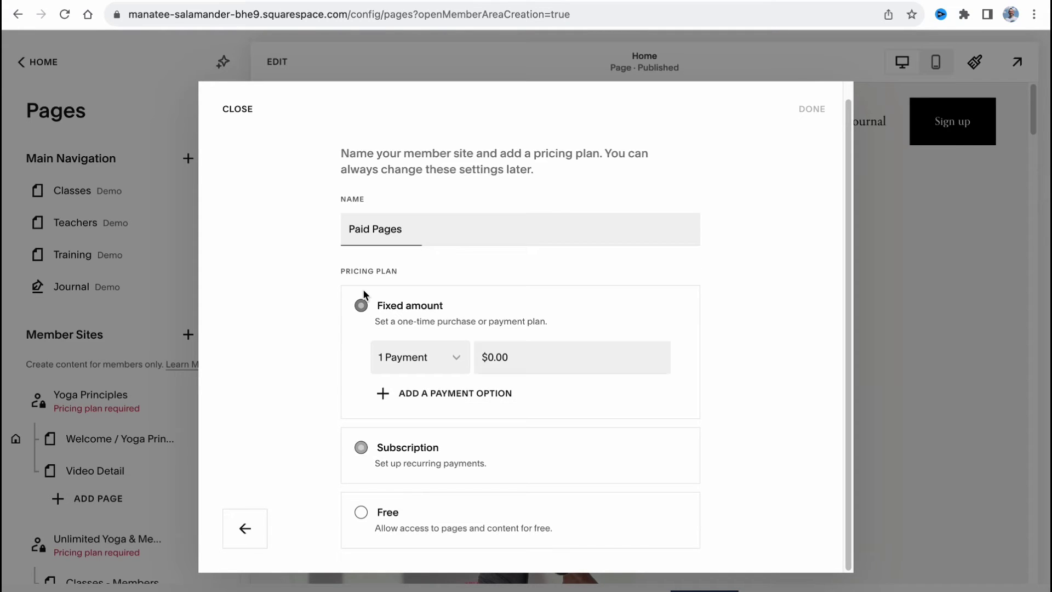
{"action": "left_click", "coordinate": [445, 369]}
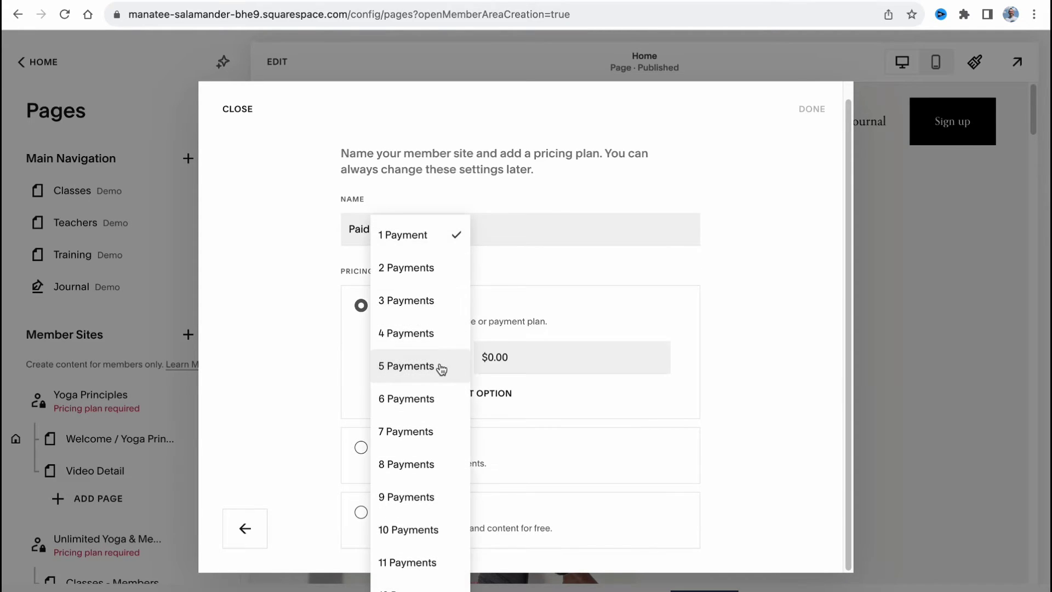
{"action": "left_click", "coordinate": [742, 404]}
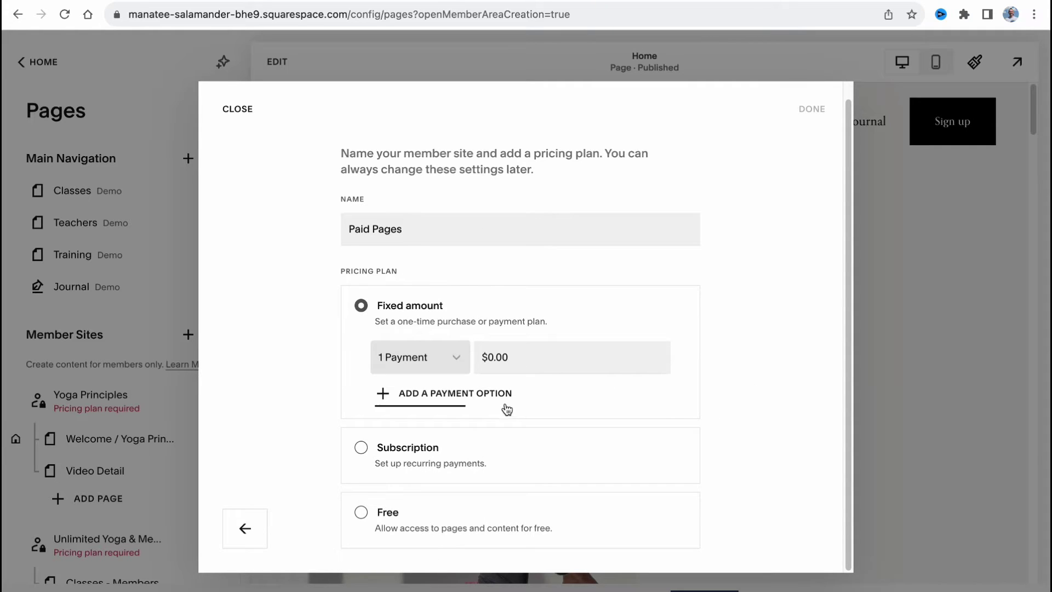
Switch to a $10.00 subscription repeating every 1 month and save the member site
{"action": "left_click", "coordinate": [359, 446]}
{"action": "scroll", "coordinate": [397, 369], "scroll_direction": "down", "scroll_amount": 1}
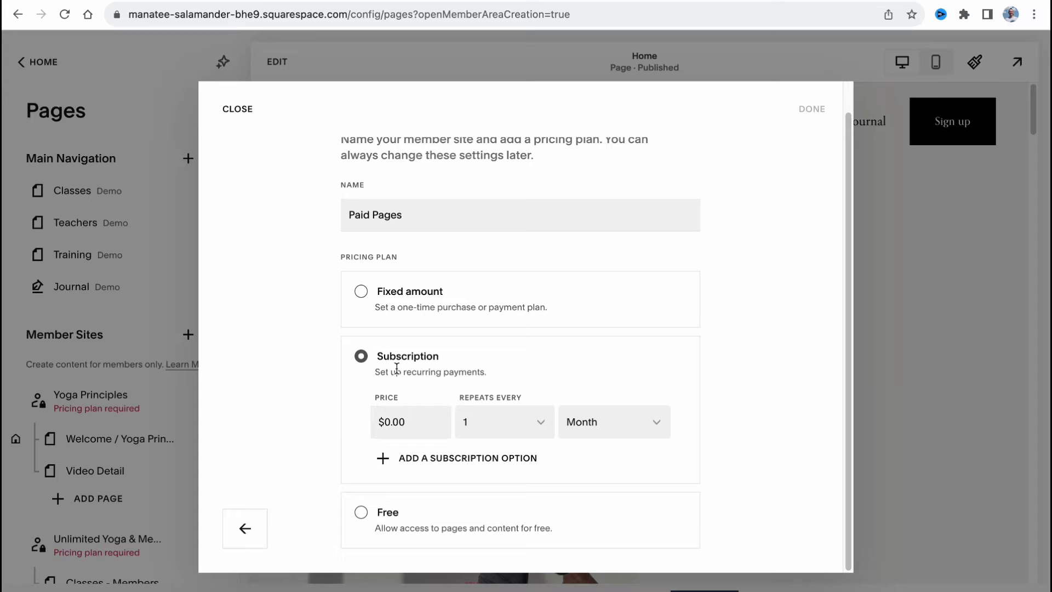
{"action": "left_click", "coordinate": [420, 425]}
{"action": "type", "text": "10"}
{"action": "key", "text": "Tab"}
{"action": "left_click", "coordinate": [538, 427]}
{"action": "left_click", "coordinate": [491, 284]}
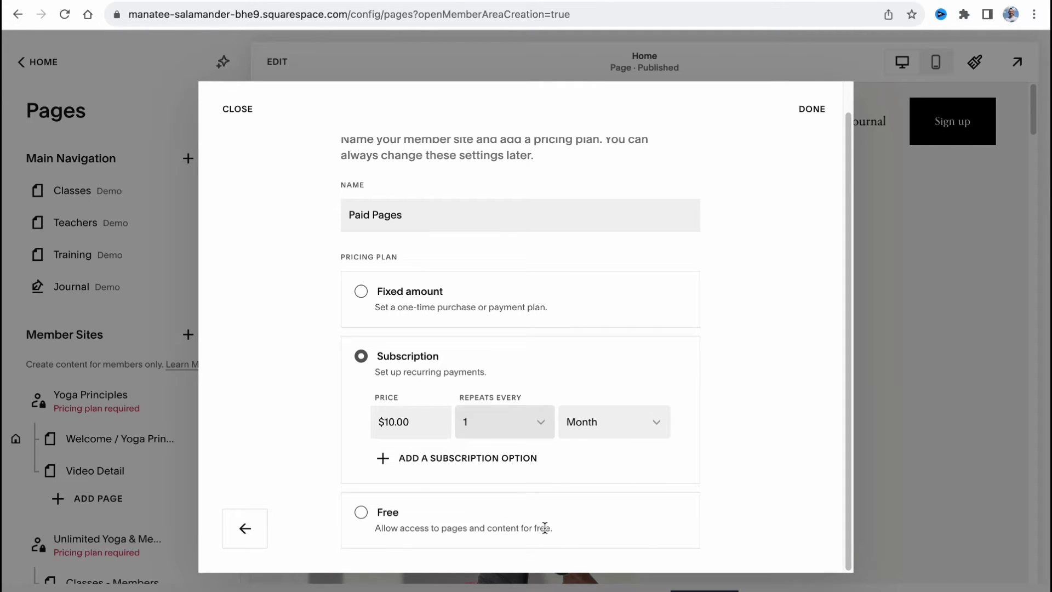
{"action": "left_click", "coordinate": [820, 111]}
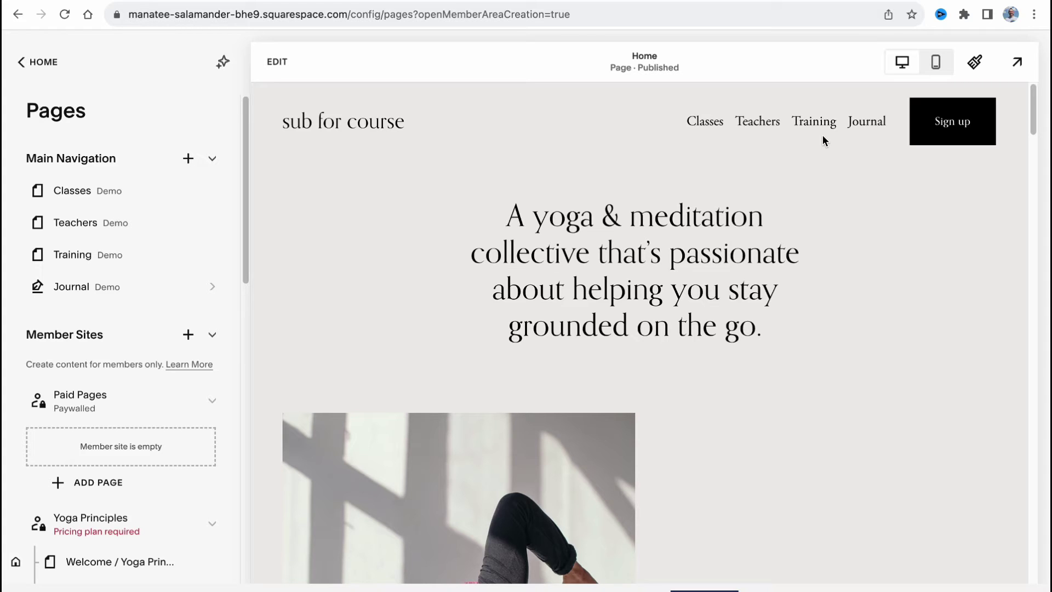
Scroll the Pages panel down to Paid Pages, then collapse and re-expand it
{"action": "scroll", "coordinate": [459, 525], "scroll_direction": "down", "scroll_amount": 3}
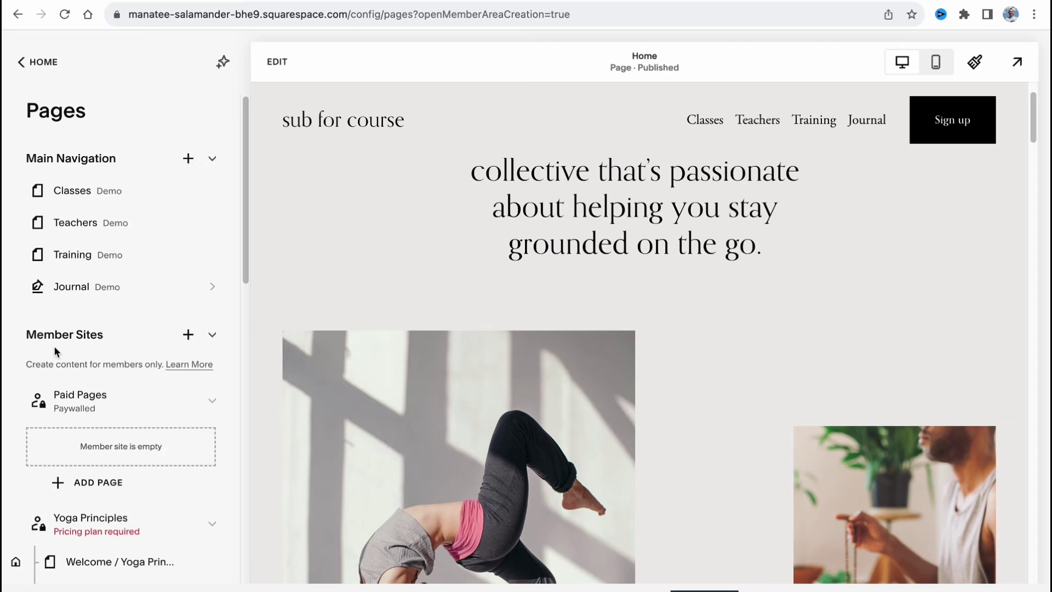
{"action": "scroll", "coordinate": [98, 320], "scroll_direction": "down", "scroll_amount": 2}
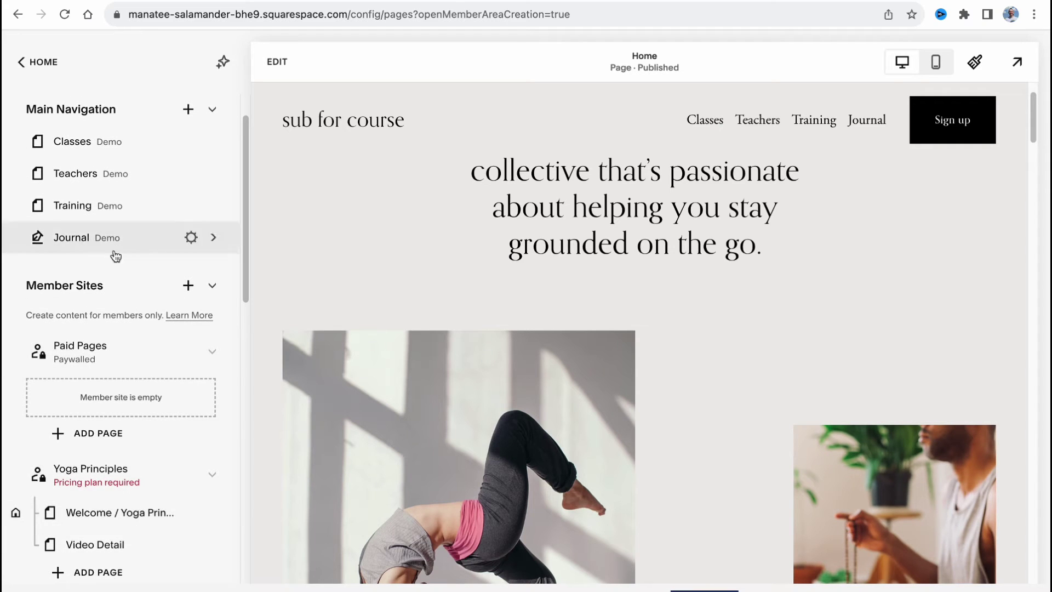
{"action": "scroll", "coordinate": [105, 281], "scroll_direction": "down", "scroll_amount": 1}
{"action": "scroll", "coordinate": [93, 310], "scroll_direction": "down", "scroll_amount": 1}
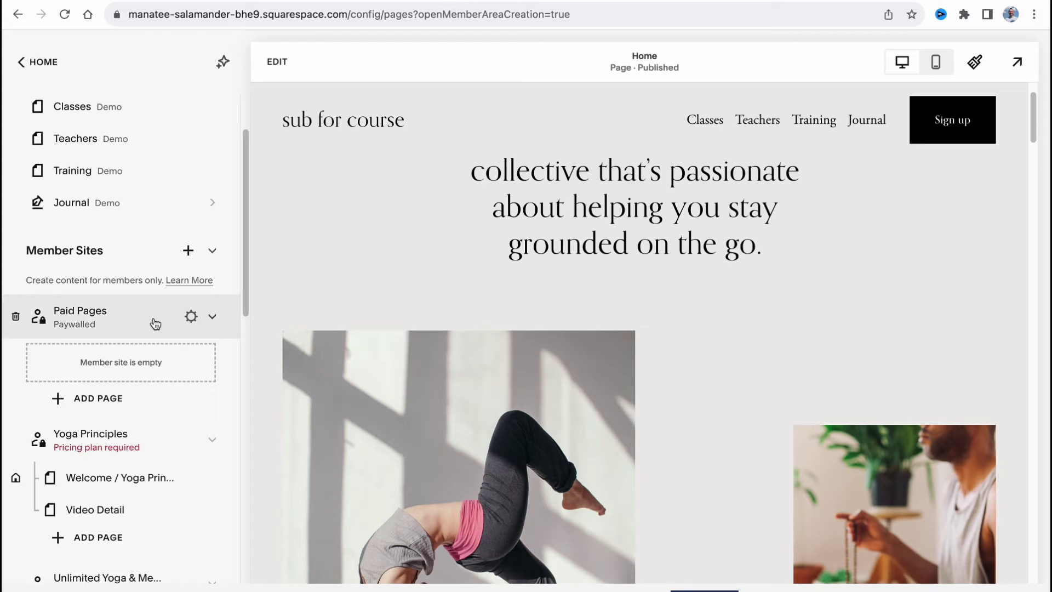
{"action": "left_click", "coordinate": [214, 321]}
{"action": "left_click", "coordinate": [214, 322]}
Add a Videos page named 'Videos 2' inside the Paid Pages member site
{"action": "left_click", "coordinate": [79, 404]}
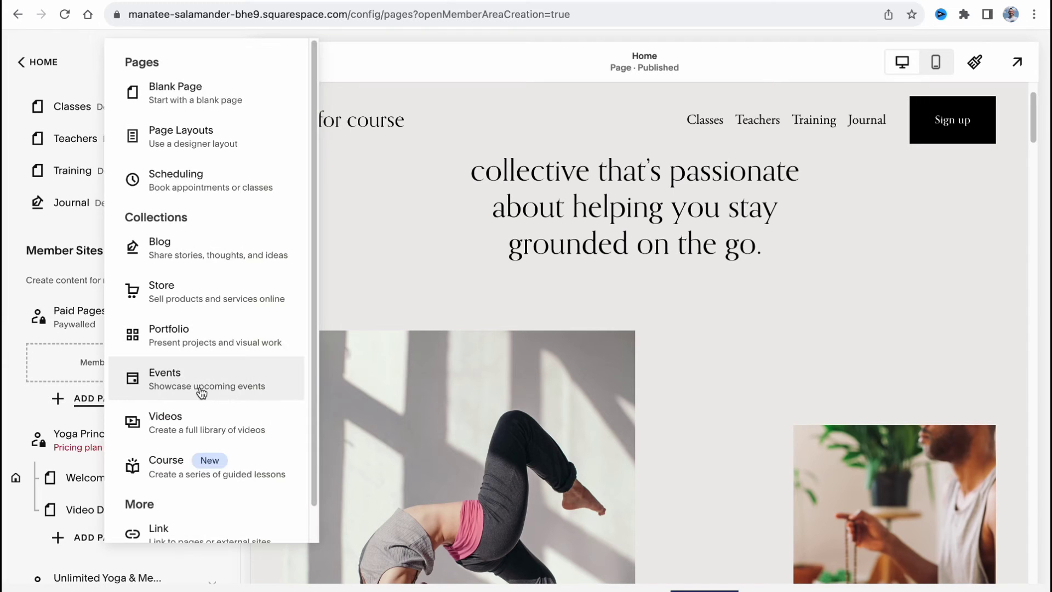
{"action": "scroll", "coordinate": [245, 299], "scroll_direction": "down", "scroll_amount": 2}
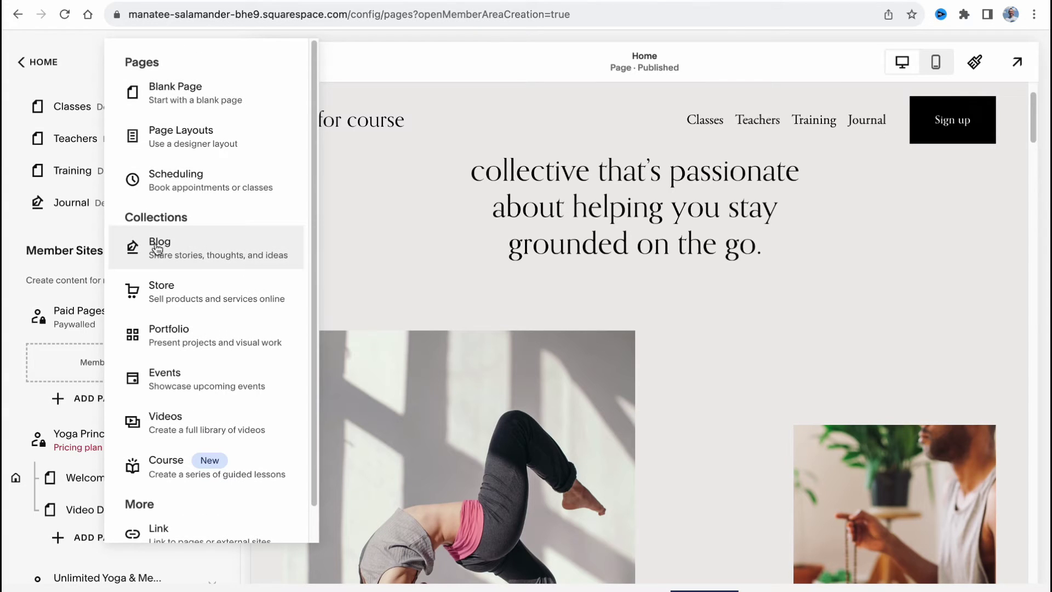
{"action": "scroll", "coordinate": [196, 241], "scroll_direction": "down", "scroll_amount": 2}
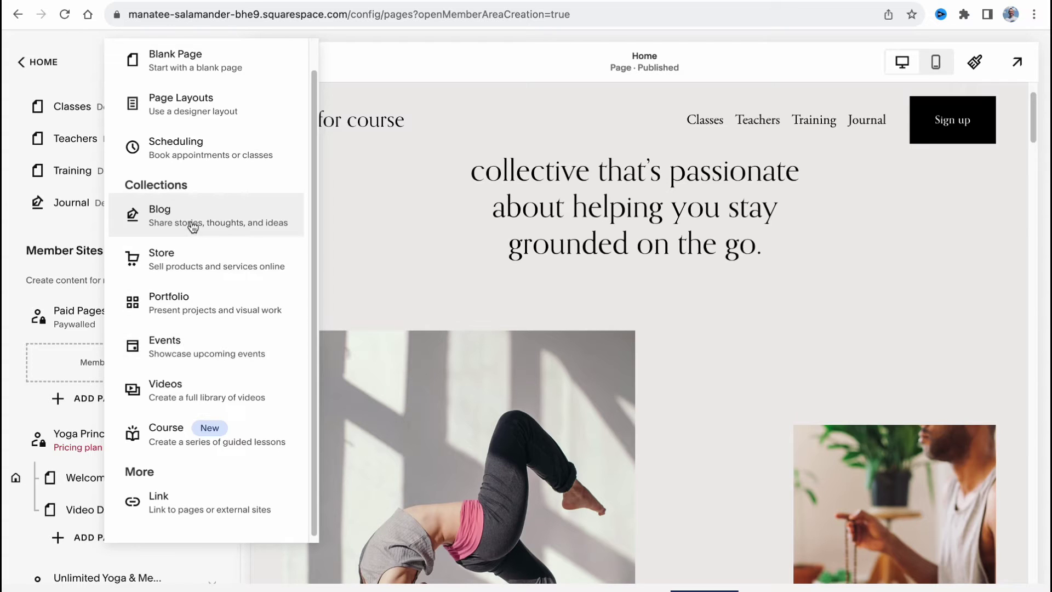
{"action": "scroll", "coordinate": [192, 229], "scroll_direction": "up", "scroll_amount": 2}
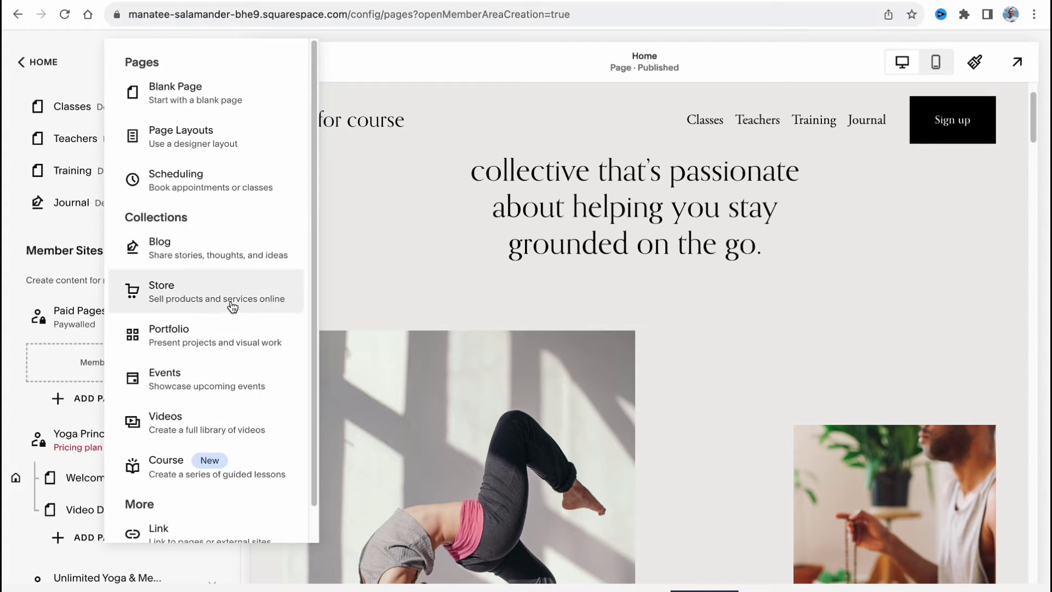
{"action": "scroll", "coordinate": [224, 304], "scroll_direction": "down", "scroll_amount": 2}
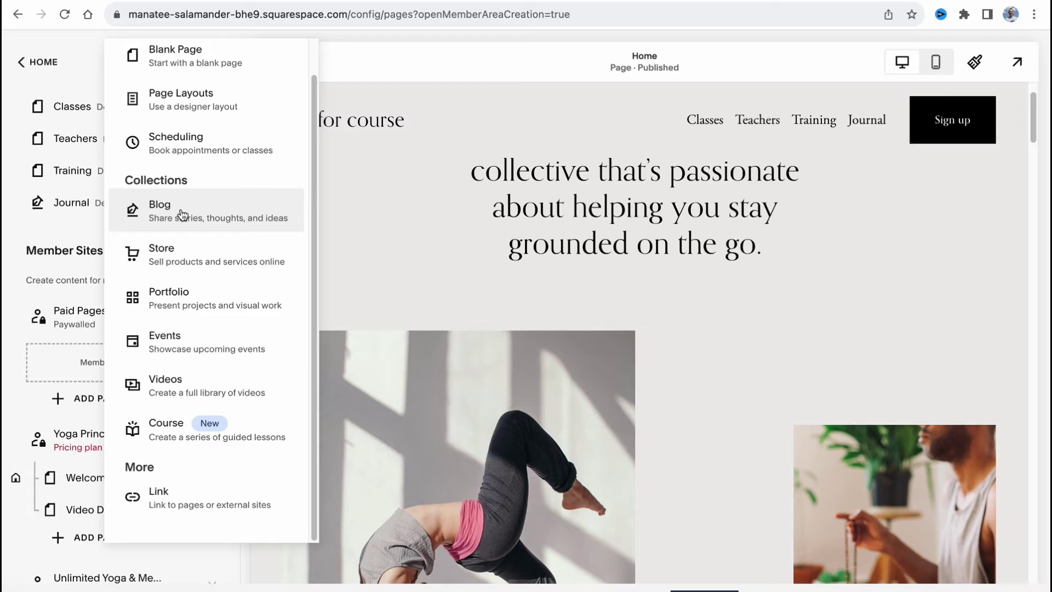
{"action": "left_click", "coordinate": [207, 386]}
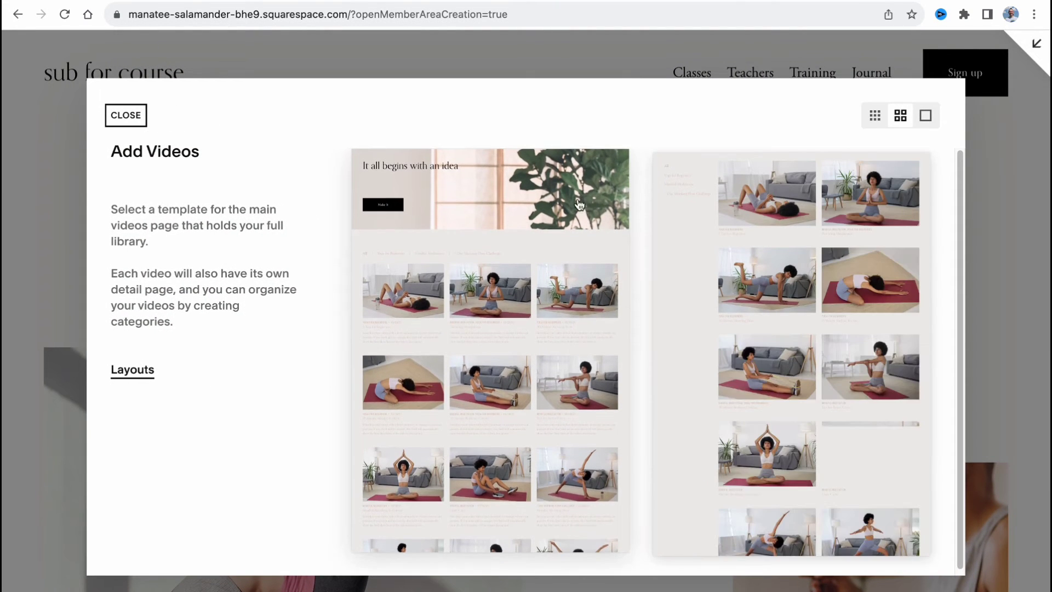
{"action": "key", "text": "Escape"}
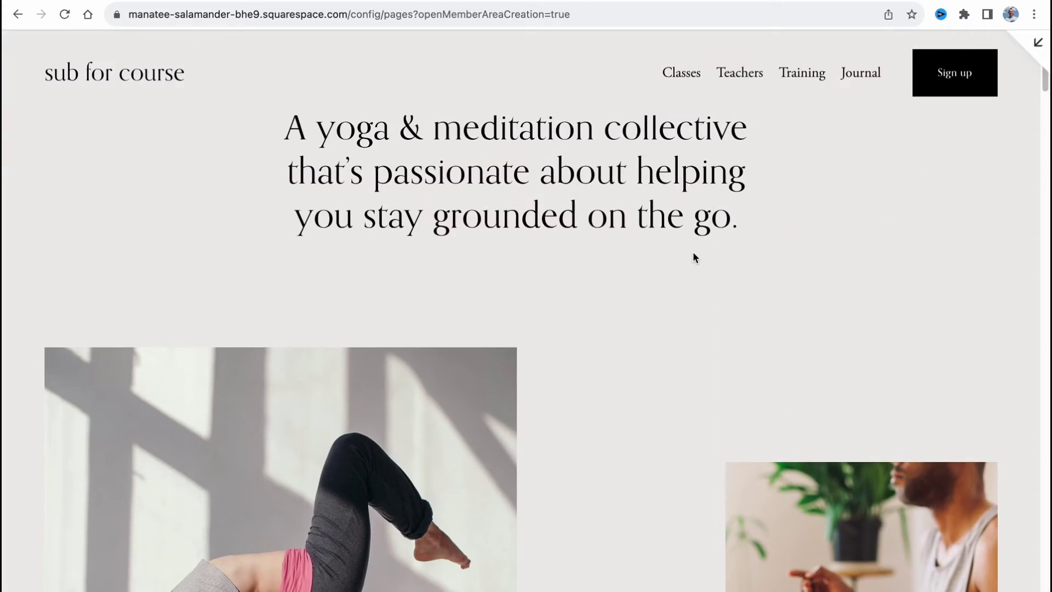
{"action": "scroll", "coordinate": [656, 347], "scroll_direction": "down", "scroll_amount": 3}
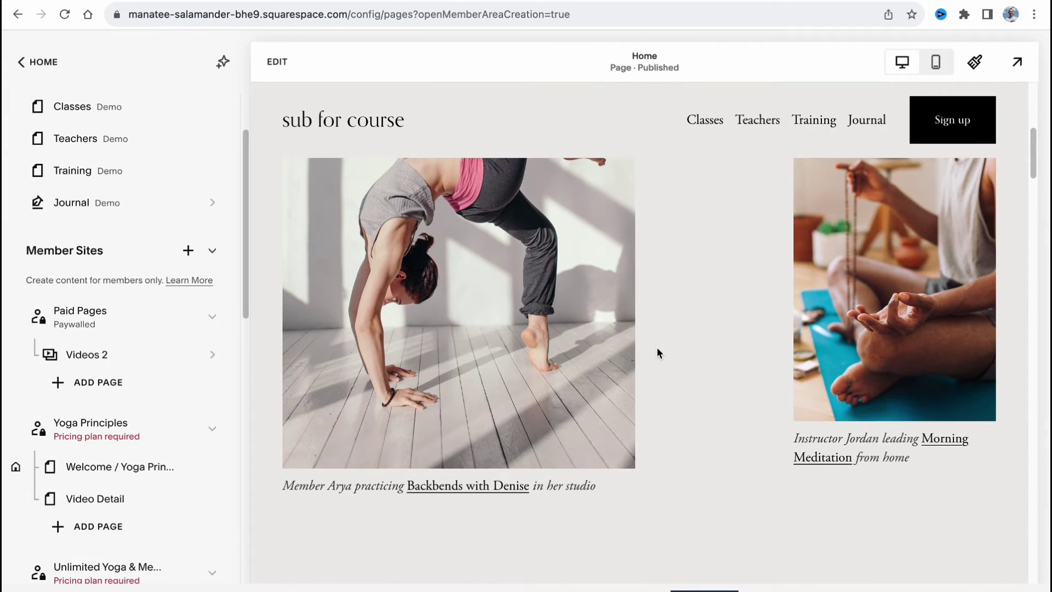
Open the Videos 2 page for editing and bring up Manage Videos for its video section
{"action": "left_click", "coordinate": [133, 349]}
{"action": "left_click", "coordinate": [69, 355]}
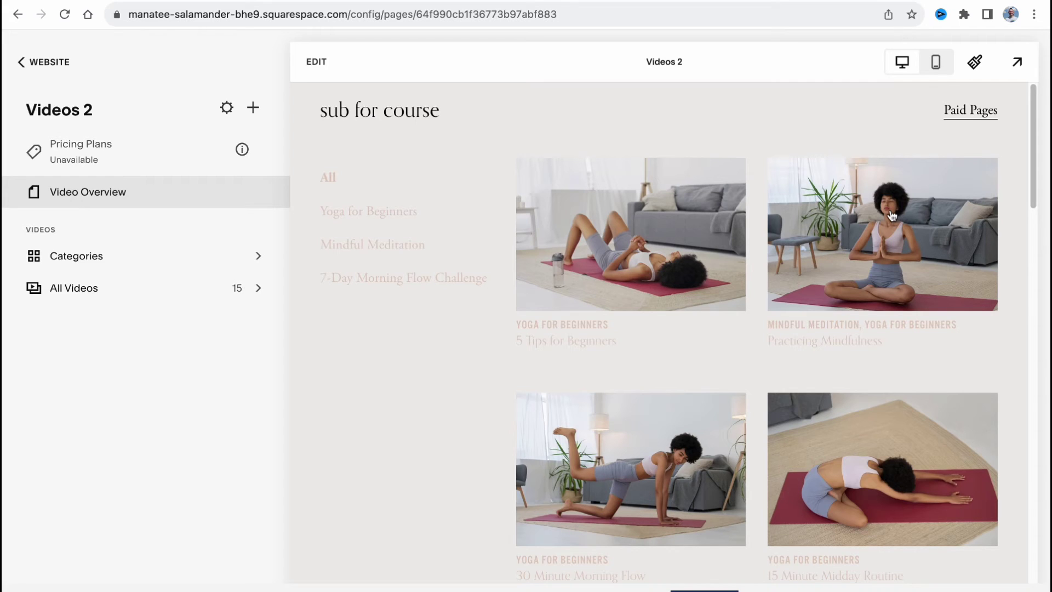
{"action": "left_click", "coordinate": [308, 65]}
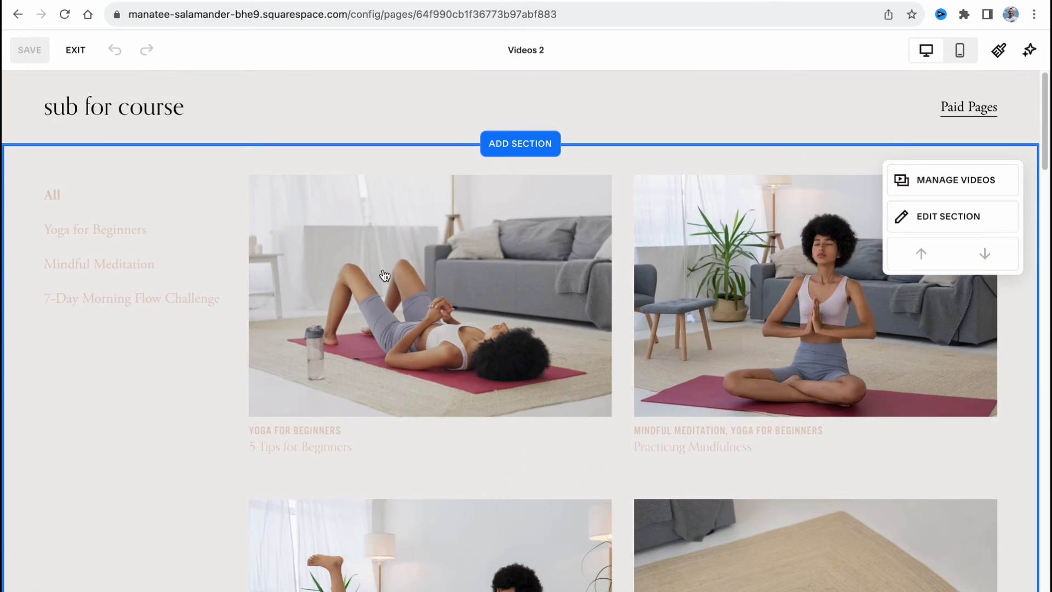
{"action": "scroll", "coordinate": [505, 347], "scroll_direction": "down", "scroll_amount": 12}
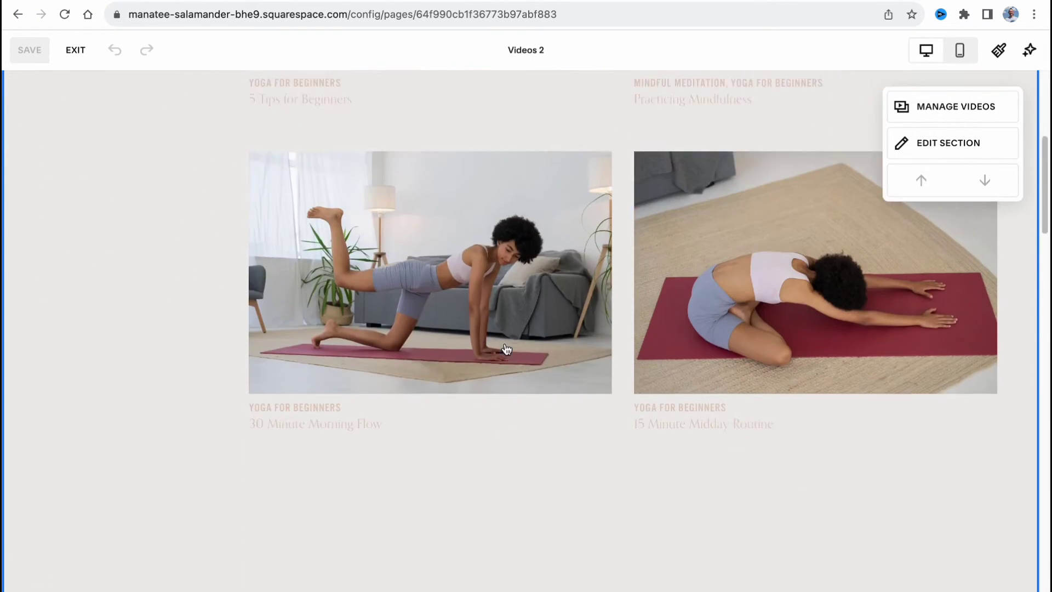
{"action": "scroll", "coordinate": [394, 304], "scroll_direction": "up", "scroll_amount": 11}
{"action": "scroll", "coordinate": [398, 304], "scroll_direction": "up", "scroll_amount": 2}
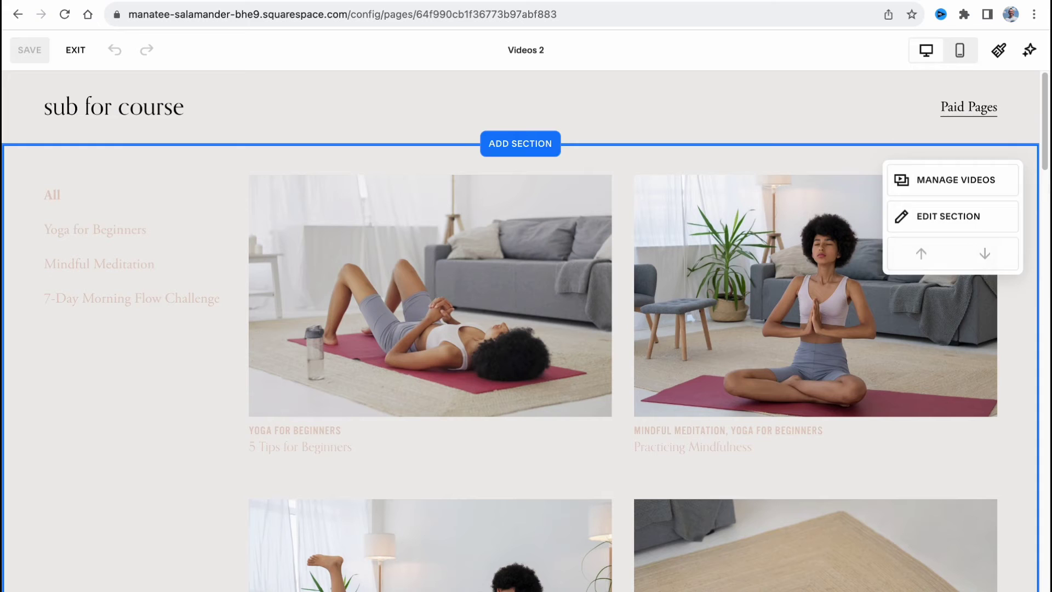
{"action": "left_click", "coordinate": [947, 186]}
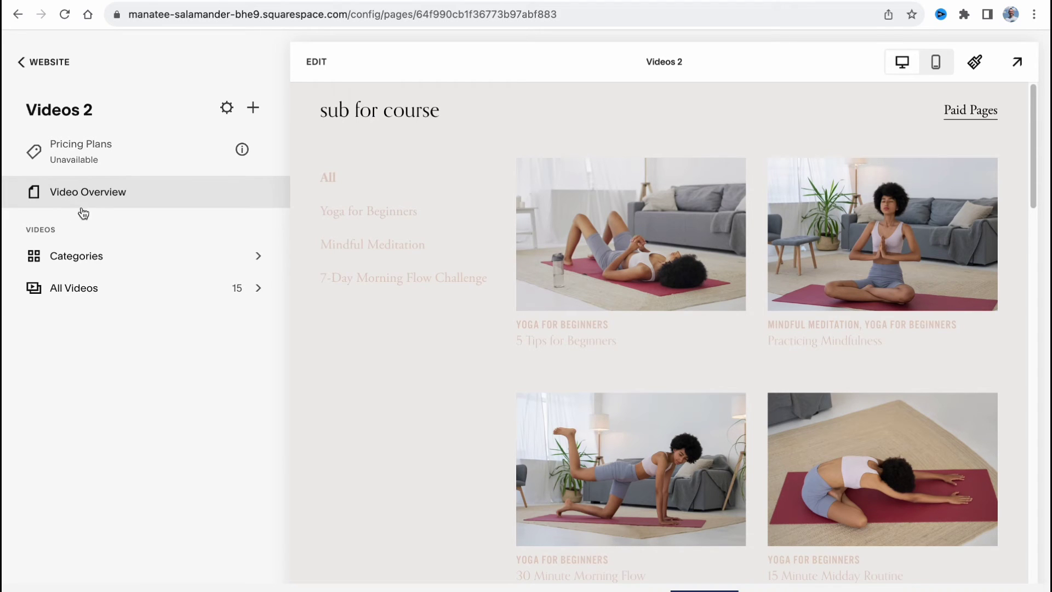
List all Videos 2 videos, preview 5 Tips for Beginners and dismiss its actions menu unchanged
{"action": "left_click", "coordinate": [140, 296]}
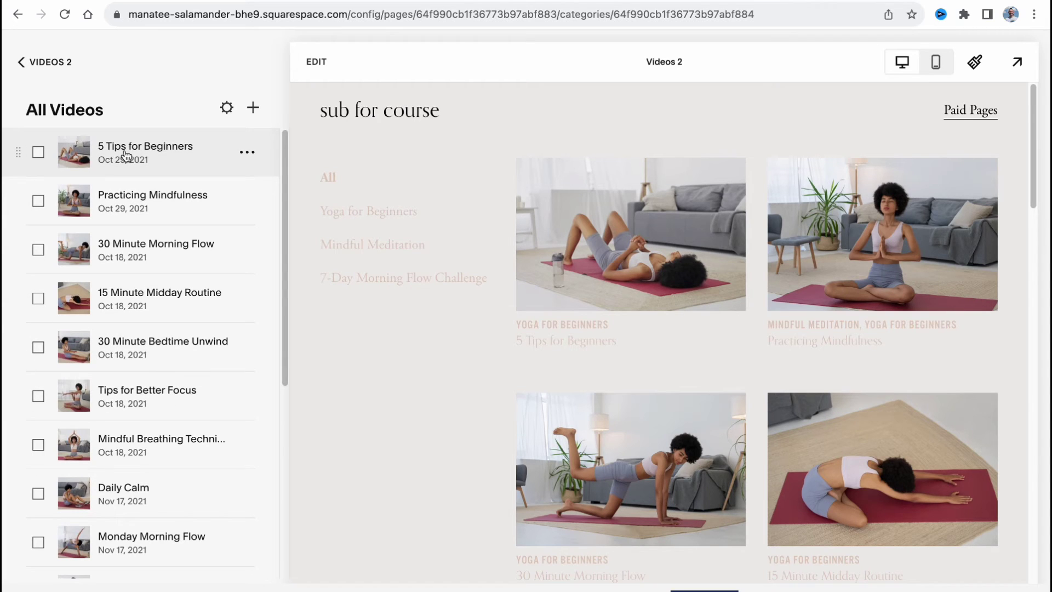
{"action": "left_click", "coordinate": [154, 156]}
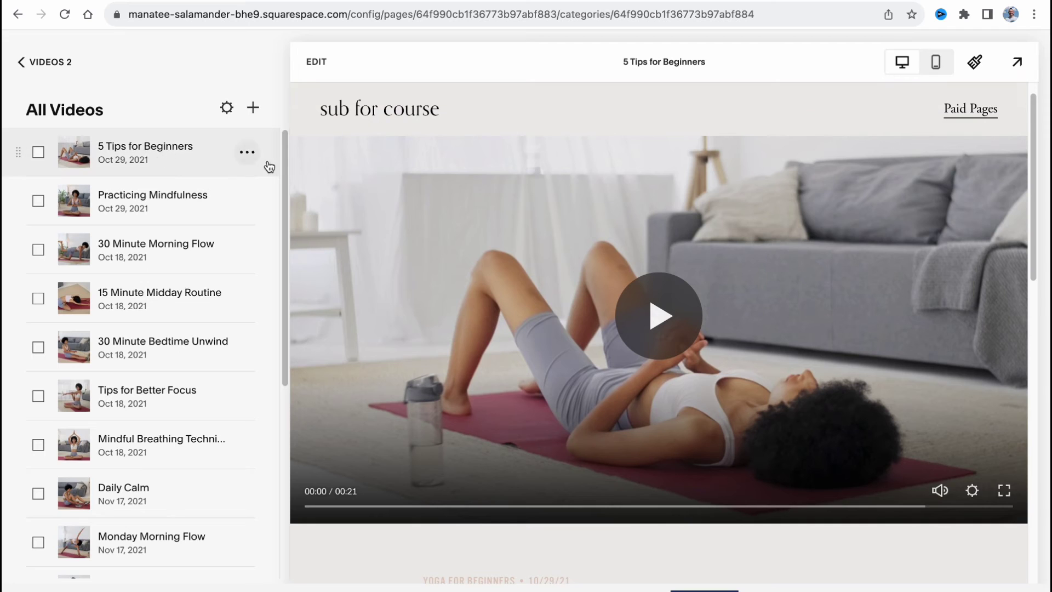
{"action": "left_click", "coordinate": [246, 153]}
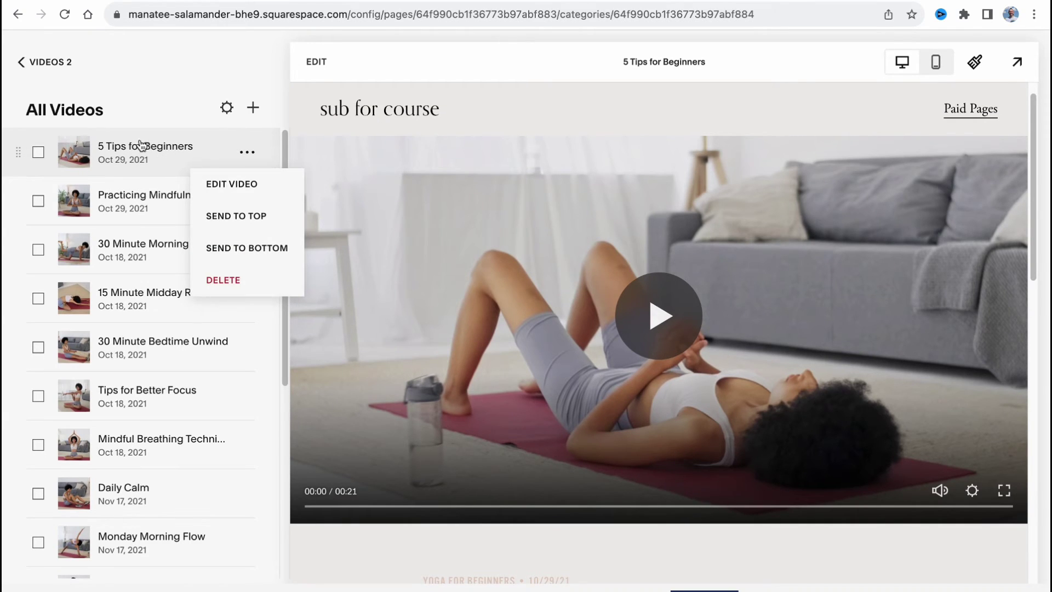
{"action": "left_click", "coordinate": [137, 118]}
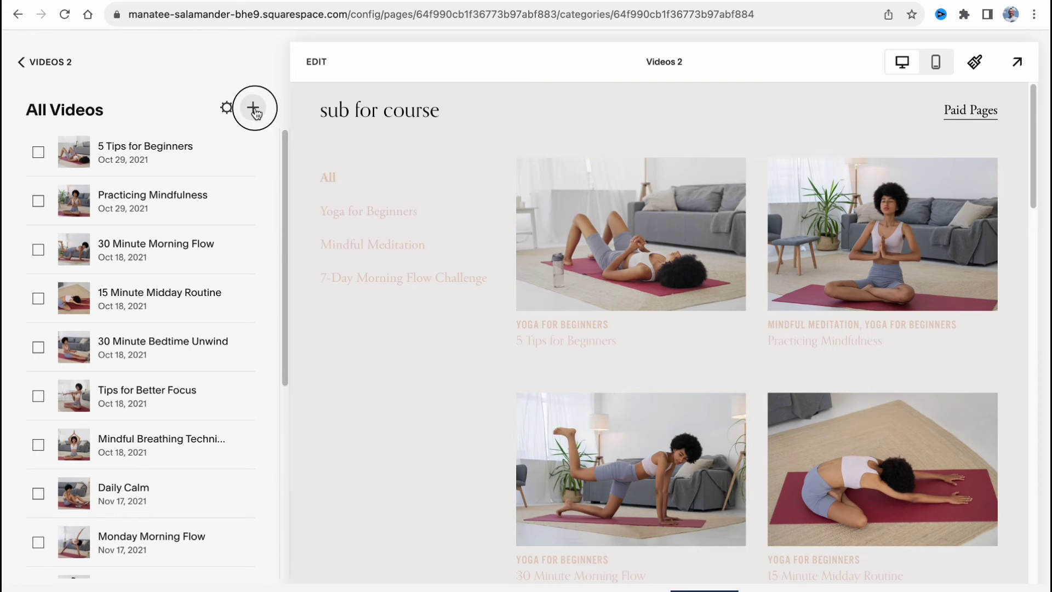
Create a new untitled video, keep it at the discard prompt, and save it as a draft
{"action": "left_click", "coordinate": [253, 109]}
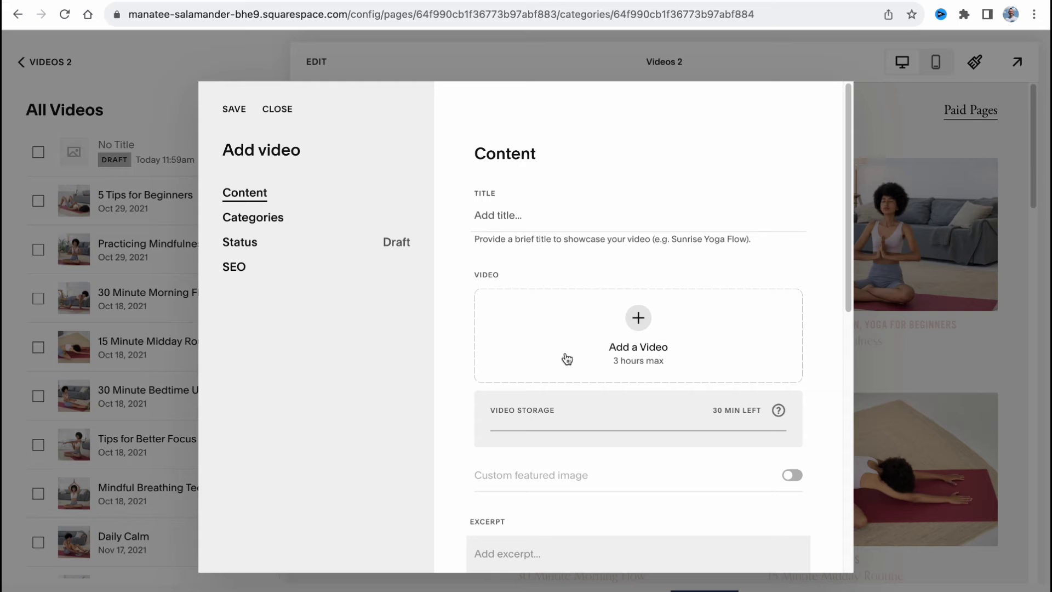
{"action": "scroll", "coordinate": [655, 348], "scroll_direction": "down", "scroll_amount": 1}
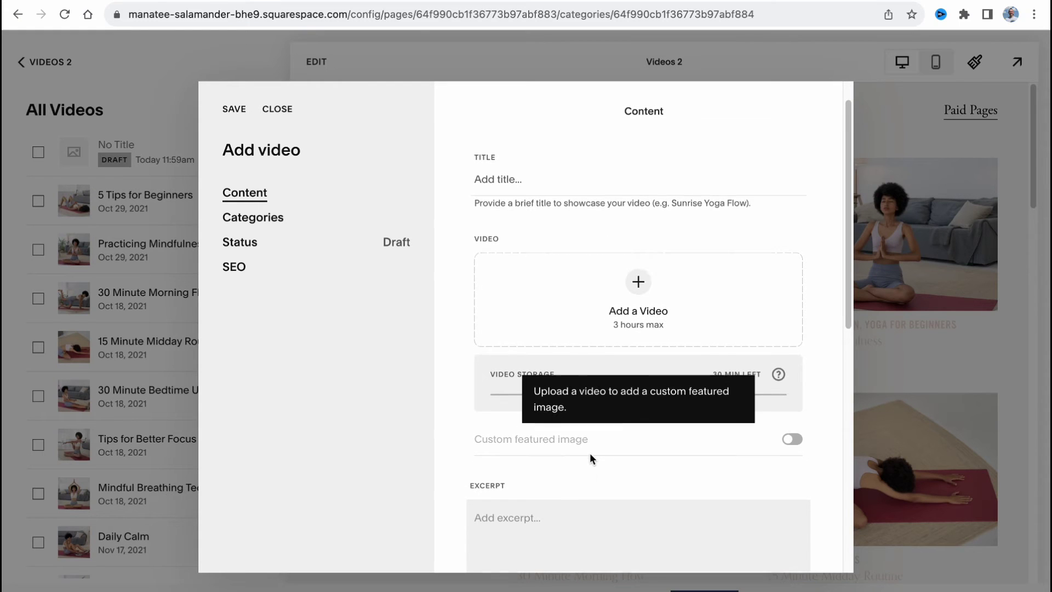
{"action": "scroll", "coordinate": [590, 453], "scroll_direction": "down", "scroll_amount": 5}
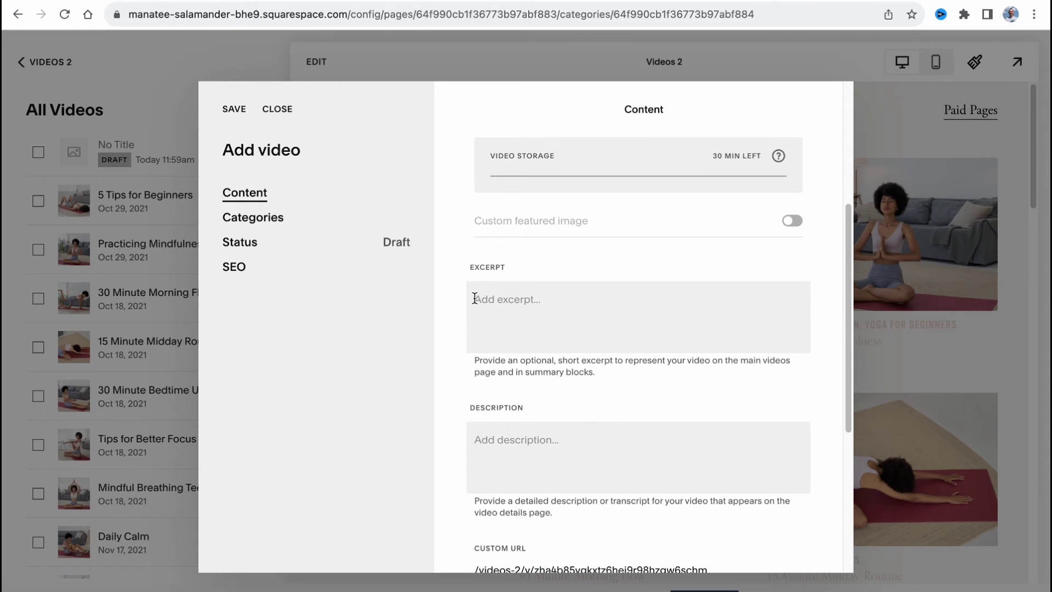
{"action": "scroll", "coordinate": [521, 340], "scroll_direction": "down", "scroll_amount": 2}
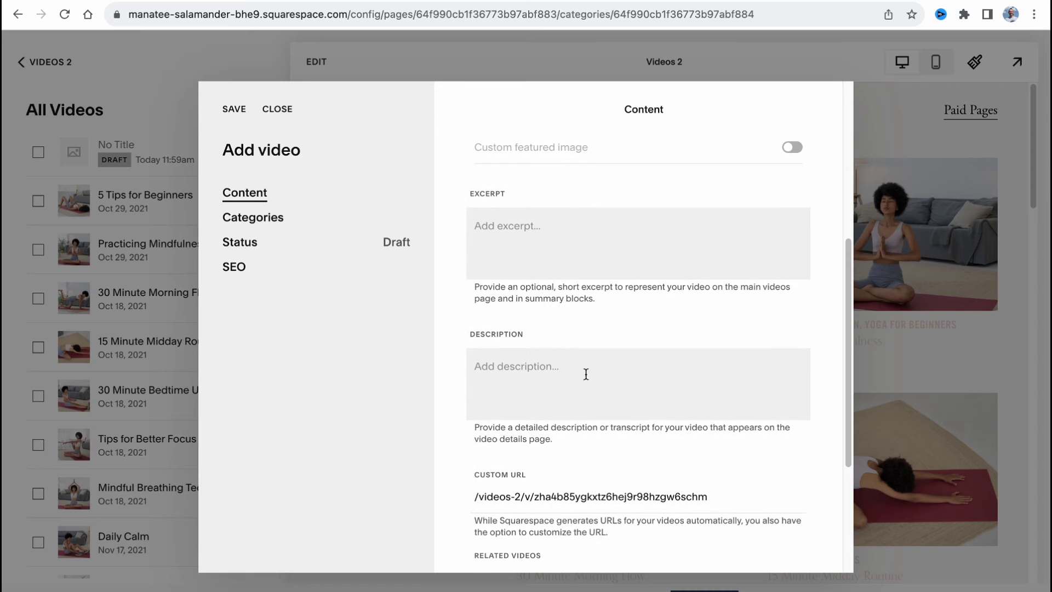
{"action": "scroll", "coordinate": [549, 296], "scroll_direction": "down", "scroll_amount": 4}
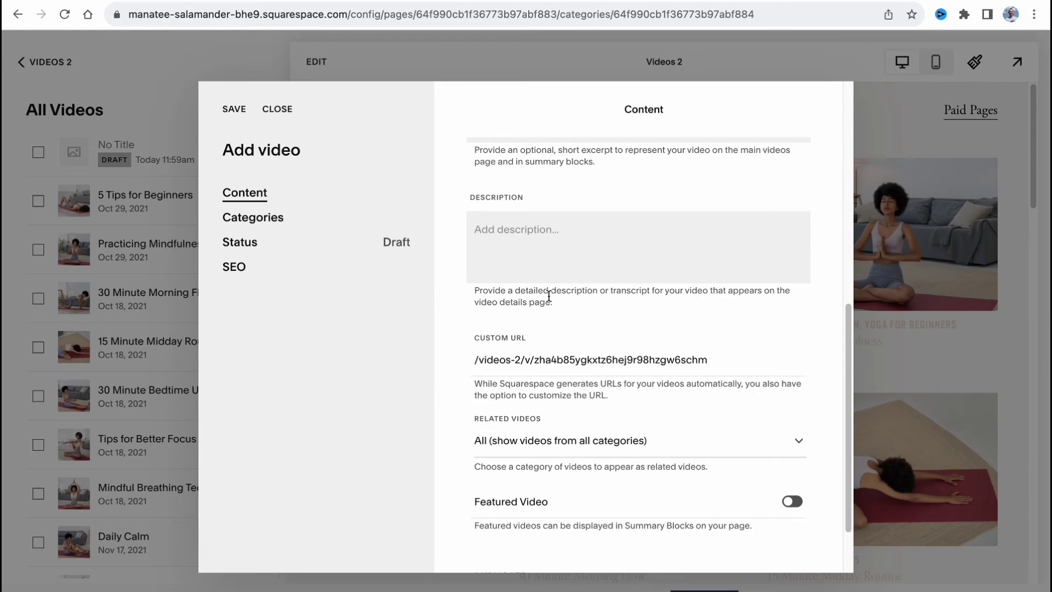
{"action": "left_click", "coordinate": [587, 74]}
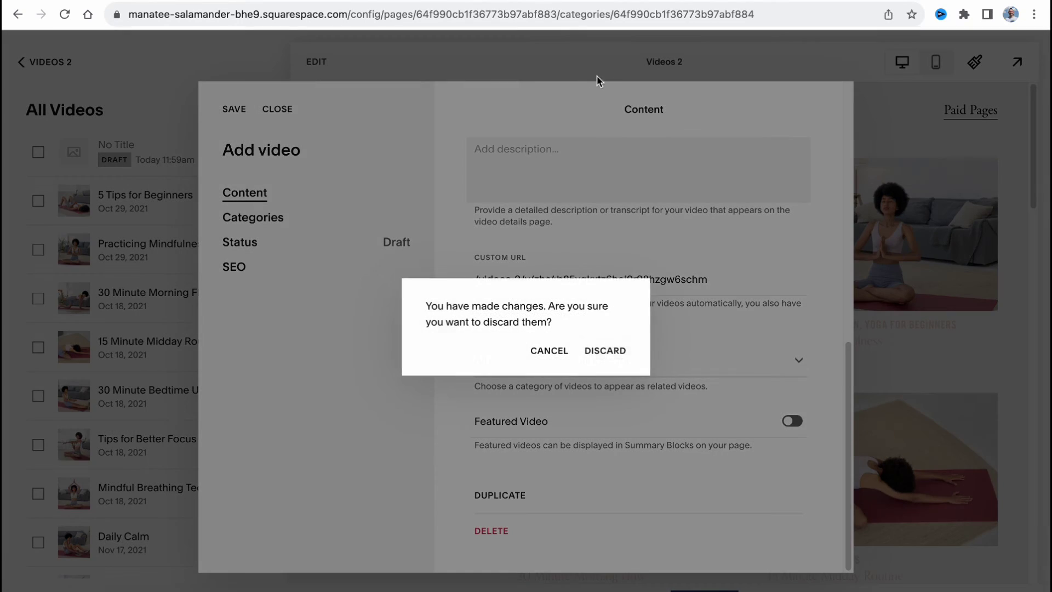
{"action": "left_click", "coordinate": [550, 348]}
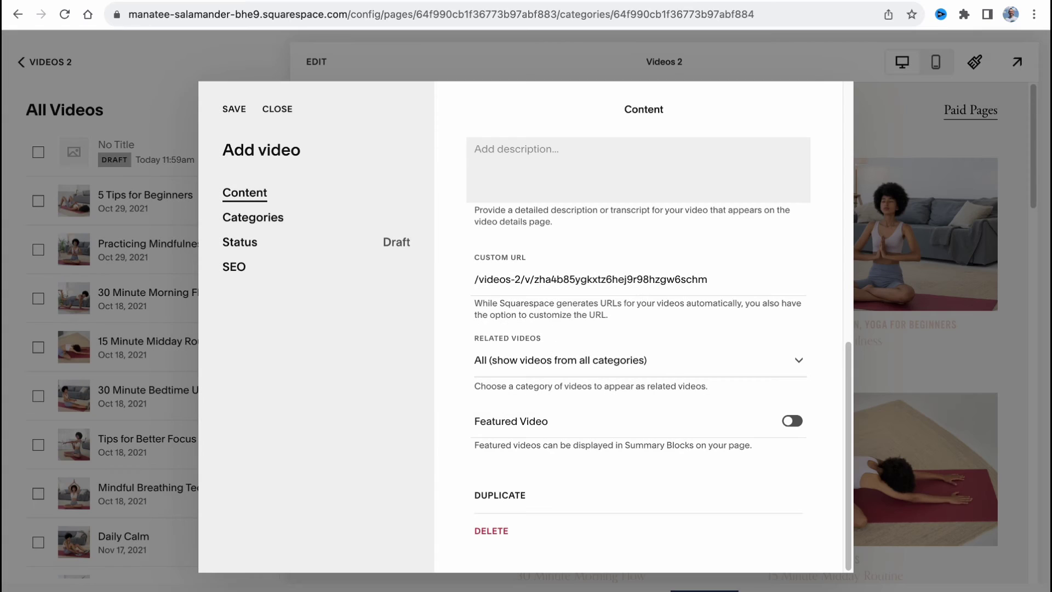
{"action": "left_click", "coordinate": [248, 111]}
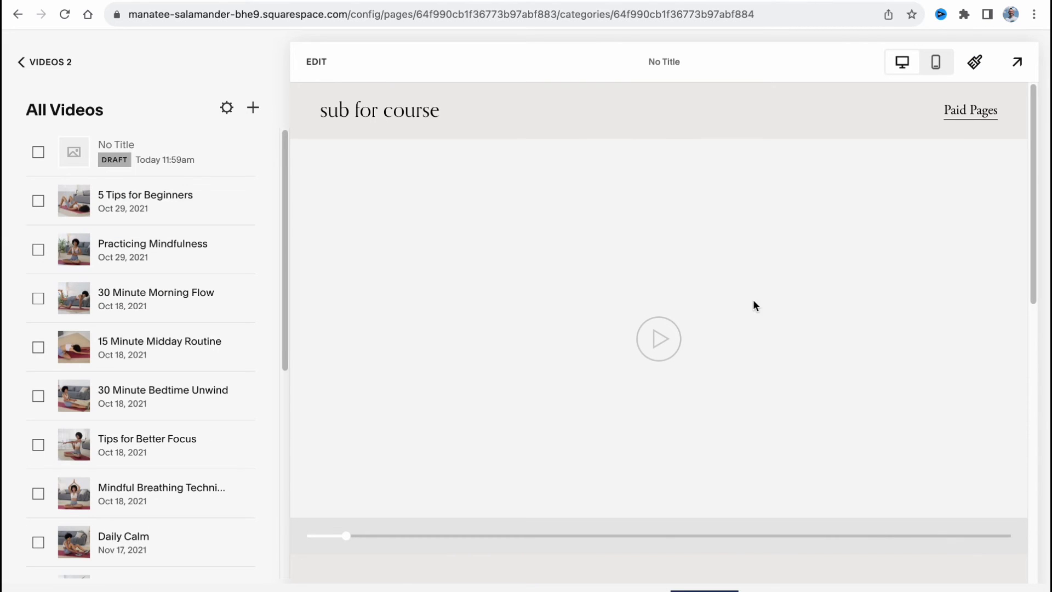
Back out to the main menu and switch the font pack to Birch Std with PT Serif paragraphs
{"action": "left_click", "coordinate": [16, 17]}
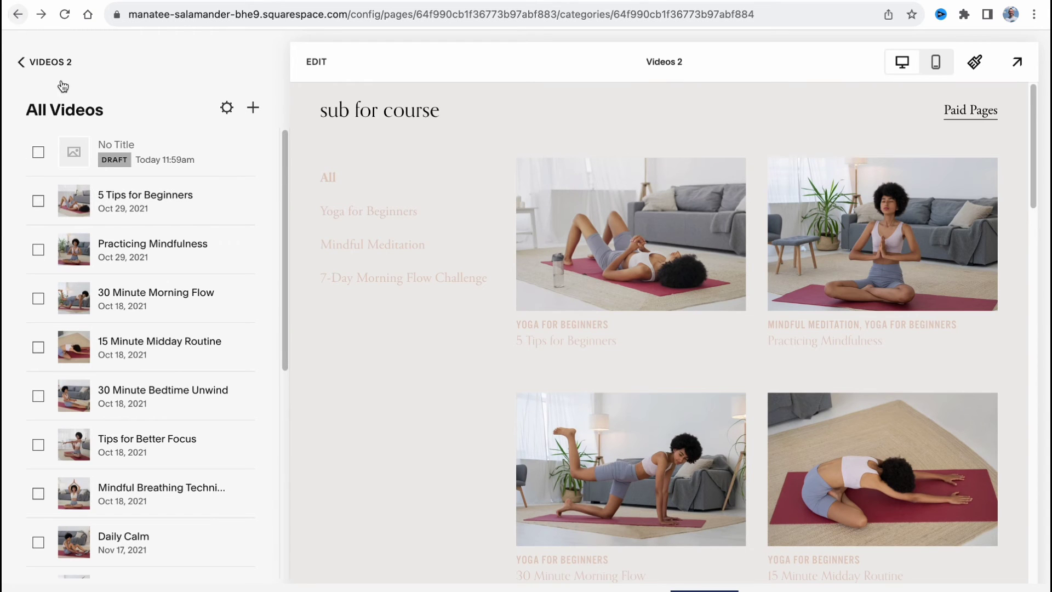
{"action": "left_click", "coordinate": [20, 62]}
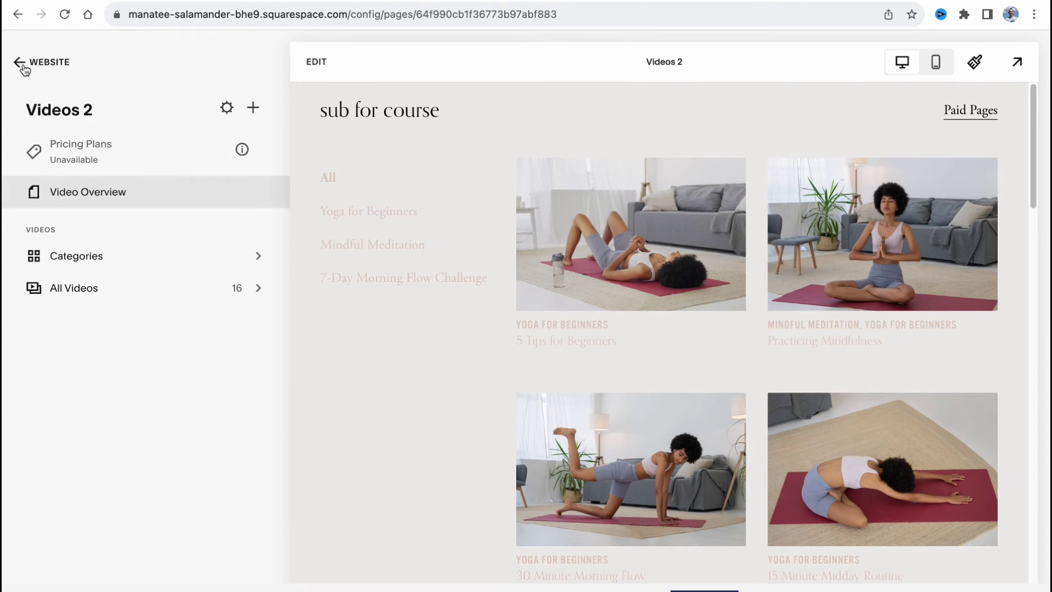
{"action": "left_click", "coordinate": [21, 63]}
{"action": "left_click", "coordinate": [20, 63]}
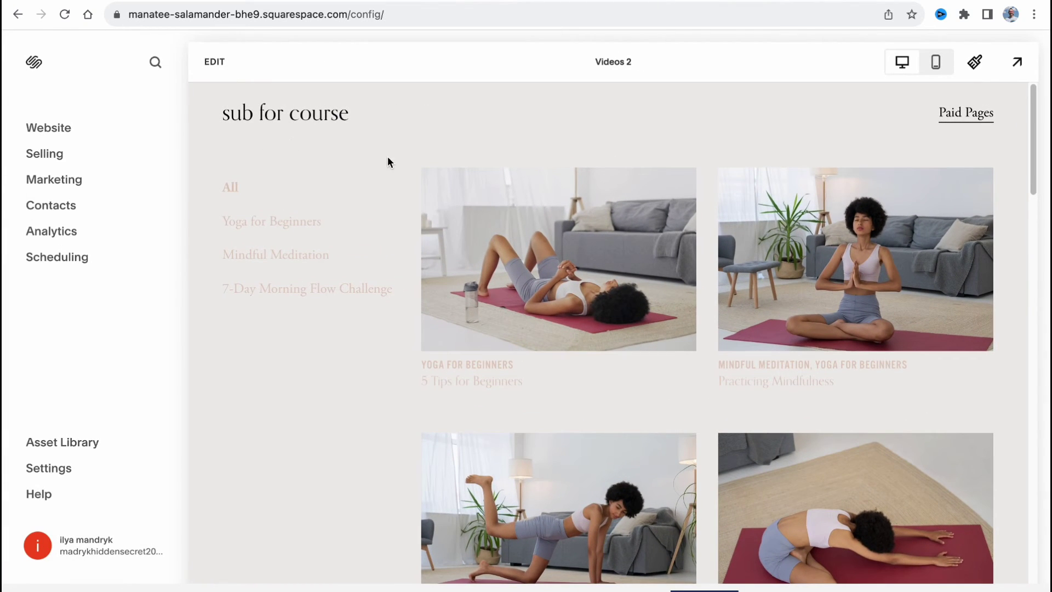
{"action": "left_click", "coordinate": [975, 64]}
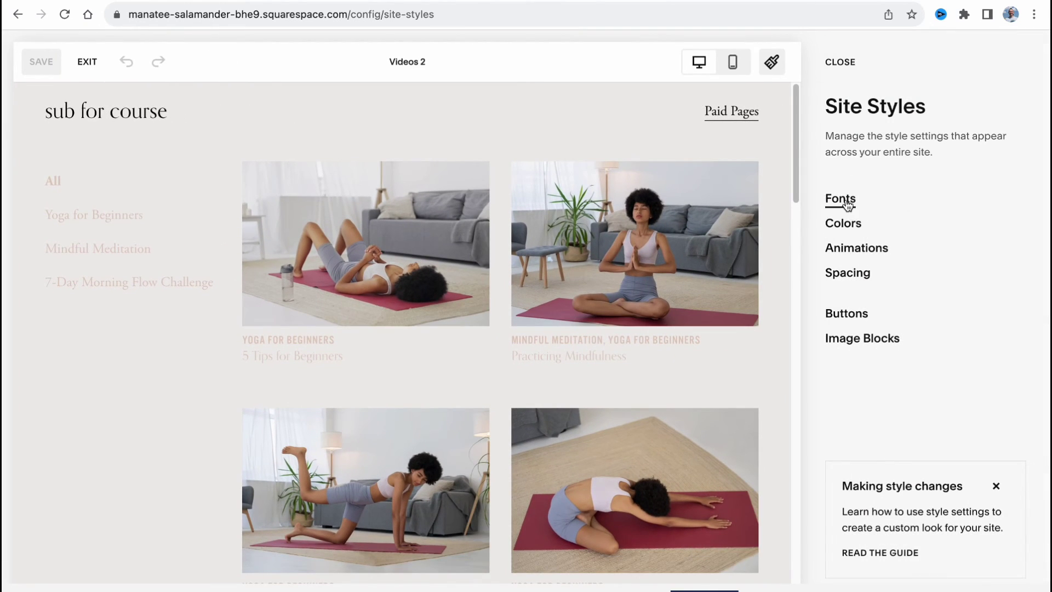
{"action": "left_click", "coordinate": [841, 197]}
{"action": "left_click", "coordinate": [984, 283]}
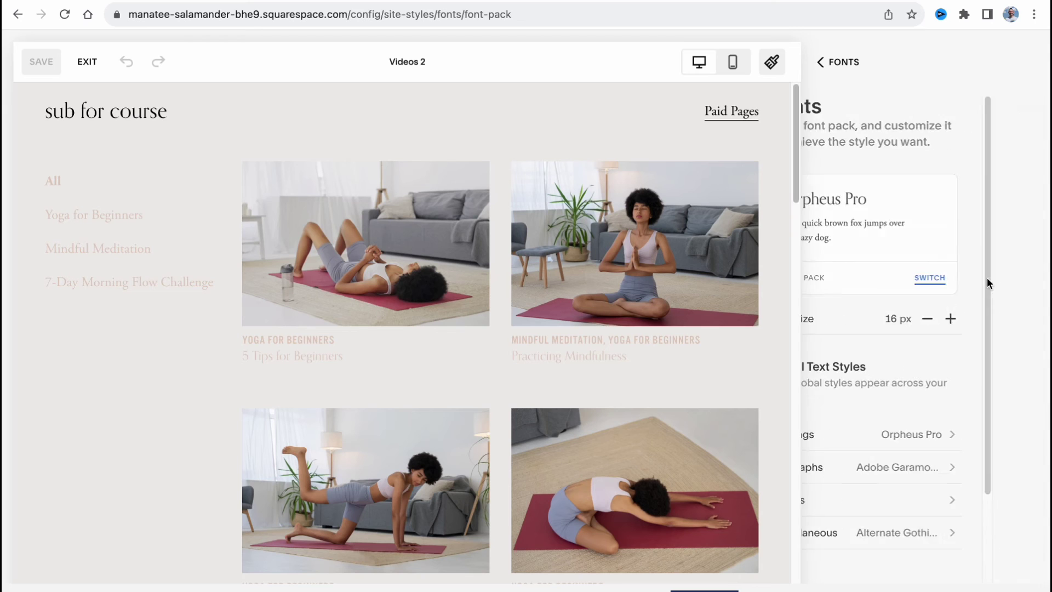
{"action": "left_click", "coordinate": [903, 329]}
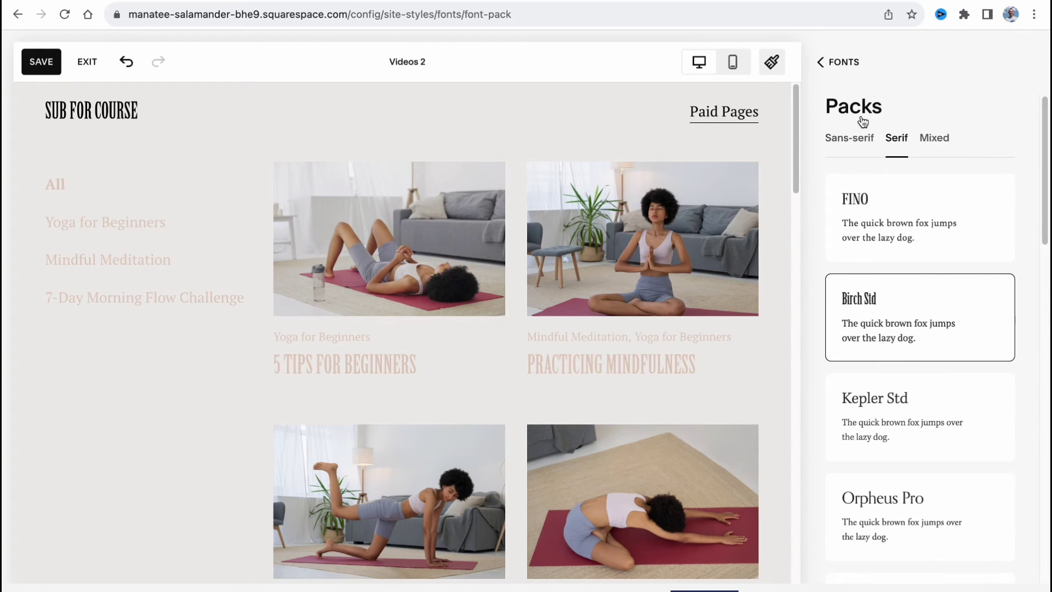
{"action": "left_click", "coordinate": [819, 62]}
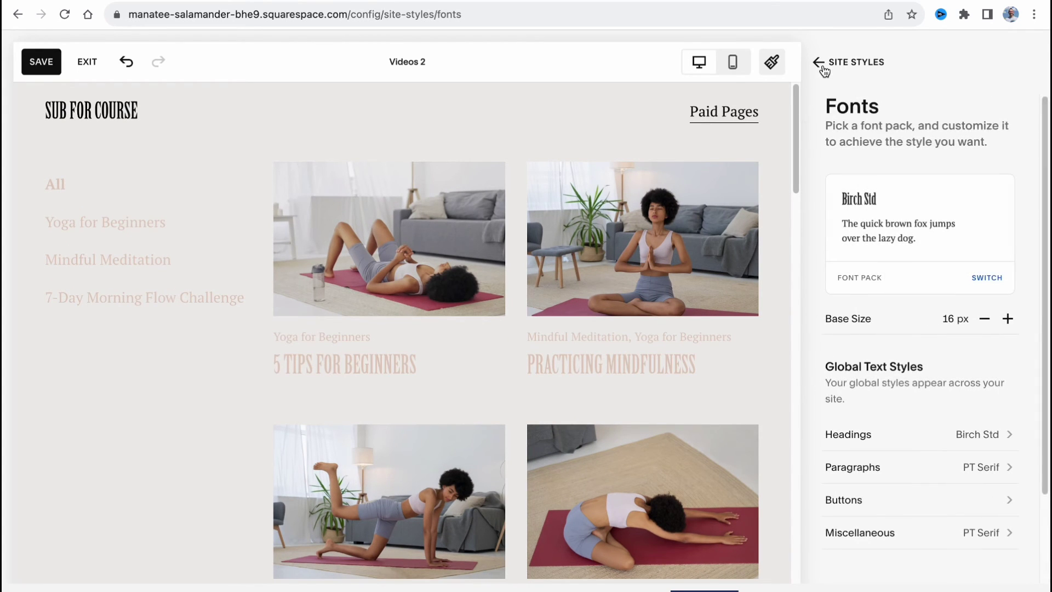
Open the colour palette editor and preview the grey-green-purple and yellow-lavender-orange presets
{"action": "left_click", "coordinate": [824, 67]}
{"action": "left_click", "coordinate": [844, 230]}
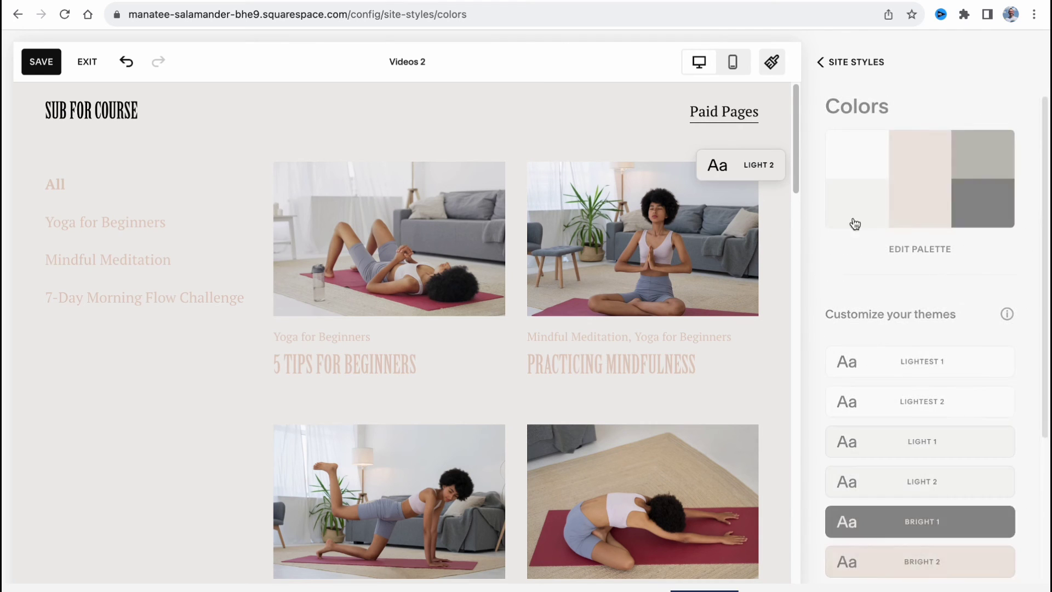
{"action": "left_click", "coordinate": [856, 245]}
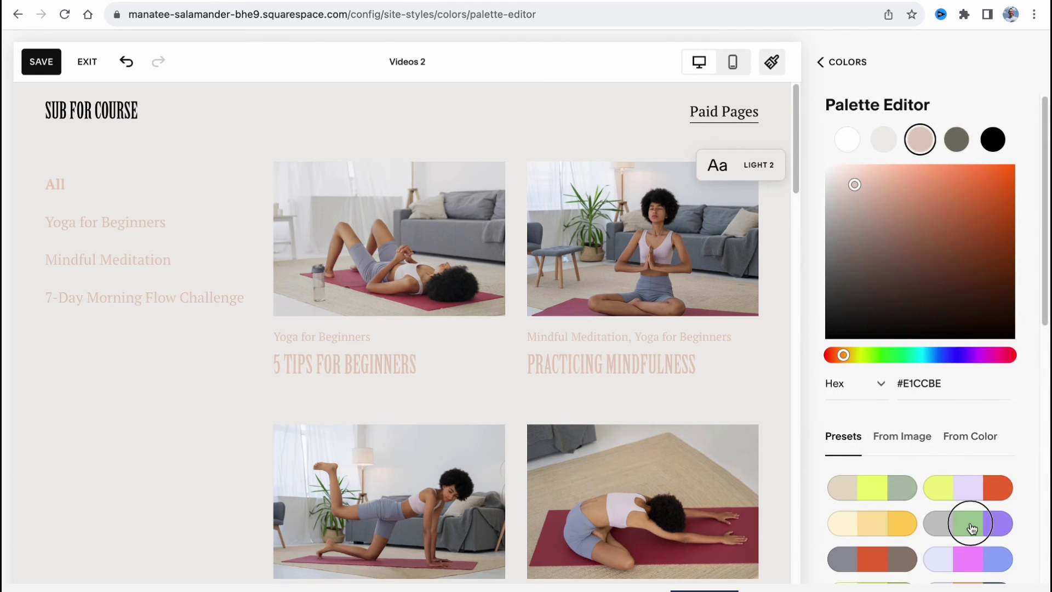
{"action": "left_click", "coordinate": [968, 523]}
{"action": "left_click", "coordinate": [976, 484]}
Compare several more presets, then apply the grey, rose and brown palette
{"action": "scroll", "coordinate": [904, 521], "scroll_direction": "down", "scroll_amount": 2}
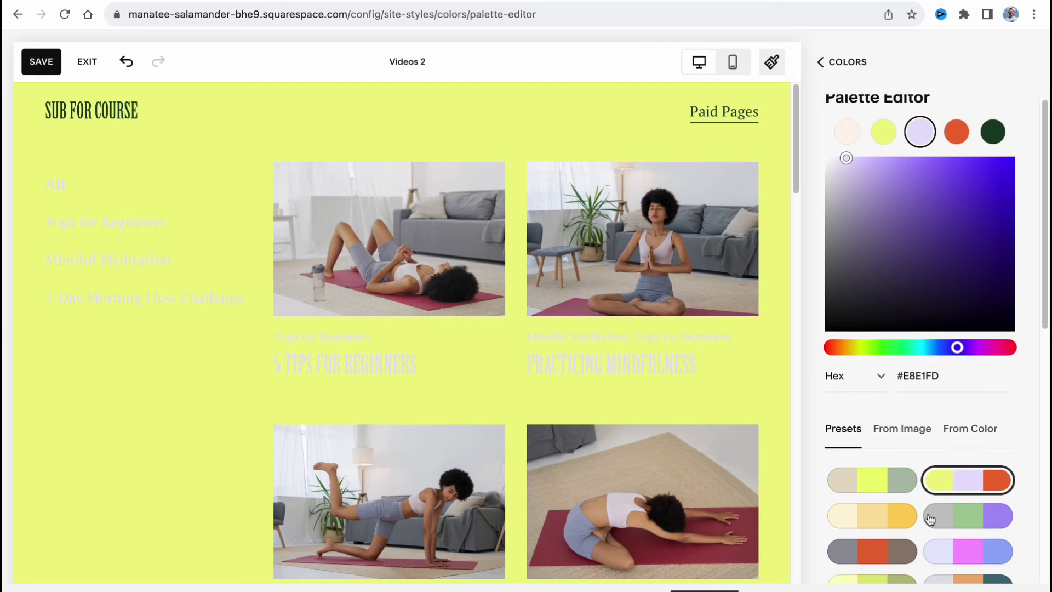
{"action": "left_click", "coordinate": [877, 524]}
{"action": "scroll", "coordinate": [881, 508], "scroll_direction": "down", "scroll_amount": 3}
{"action": "left_click", "coordinate": [880, 509]}
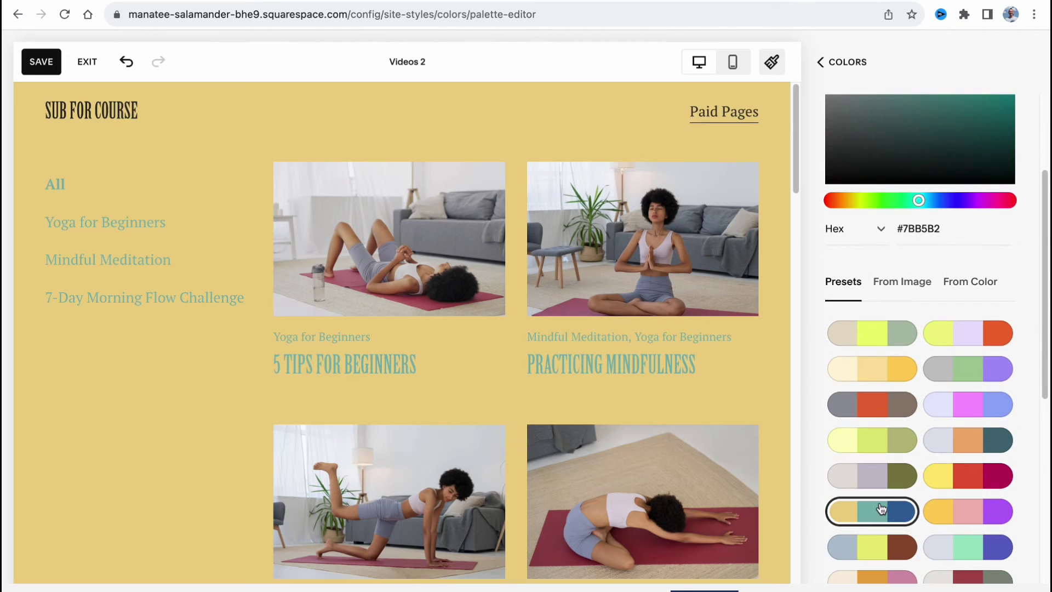
{"action": "scroll", "coordinate": [880, 494], "scroll_direction": "down", "scroll_amount": 3}
{"action": "left_click", "coordinate": [883, 482]}
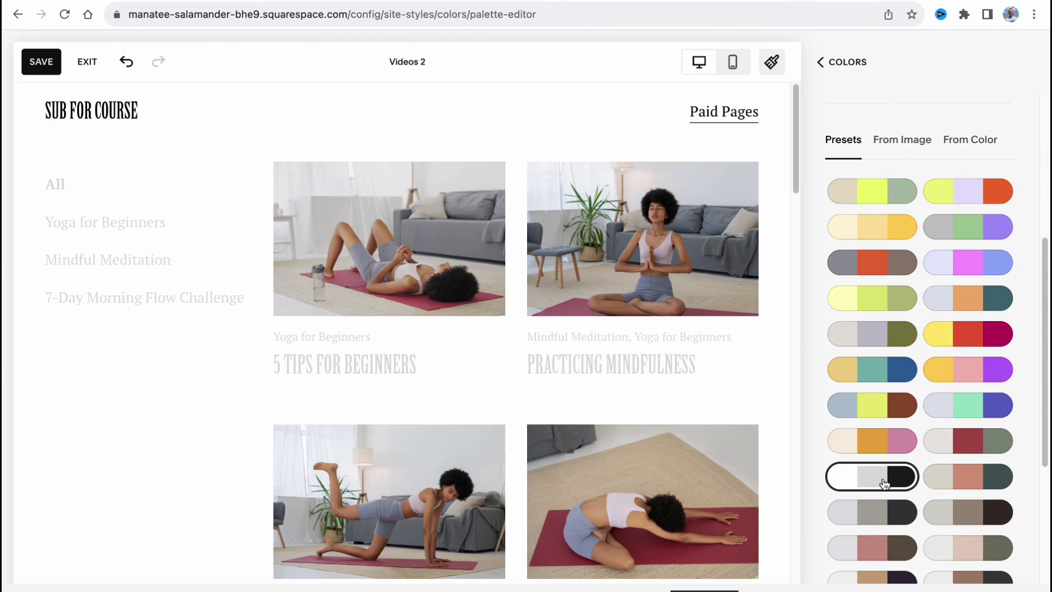
{"action": "left_click", "coordinate": [883, 559]}
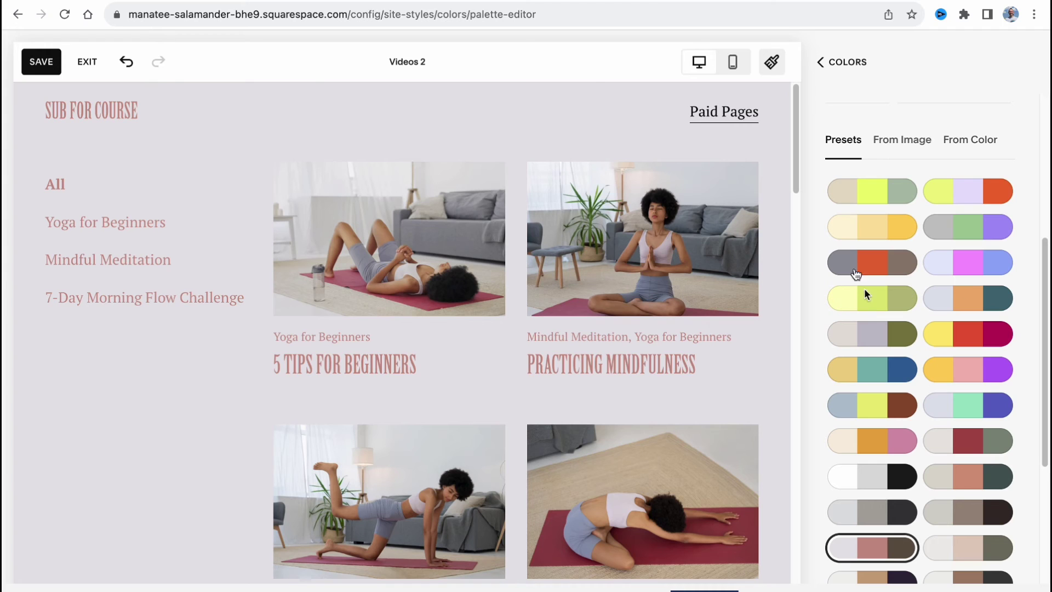
{"action": "left_click", "coordinate": [820, 62]}
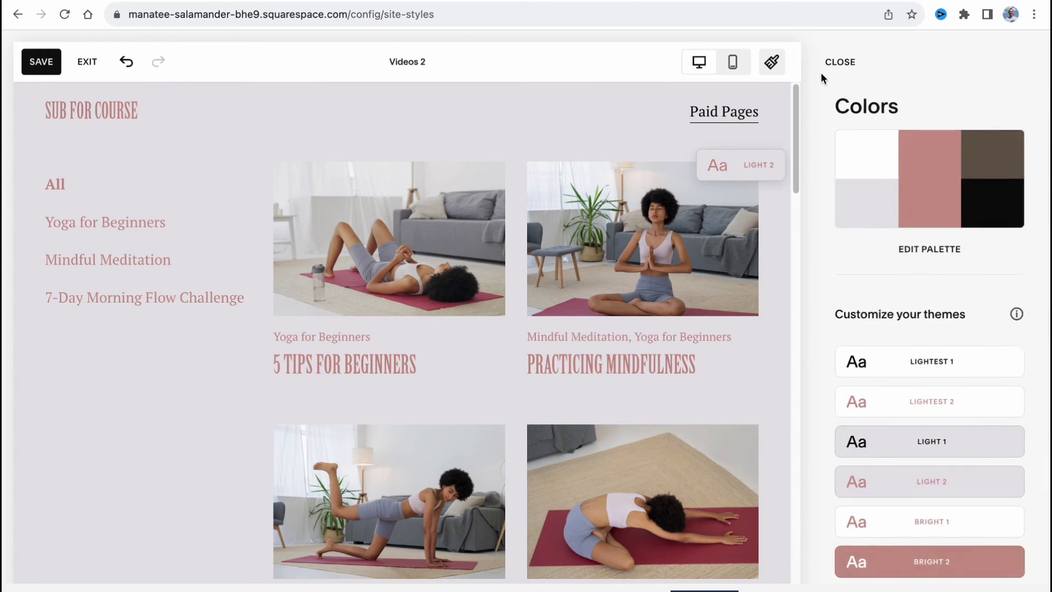
Turn on the Fade animation, close Site Styles and save the restyled site
{"action": "left_click", "coordinate": [848, 245]}
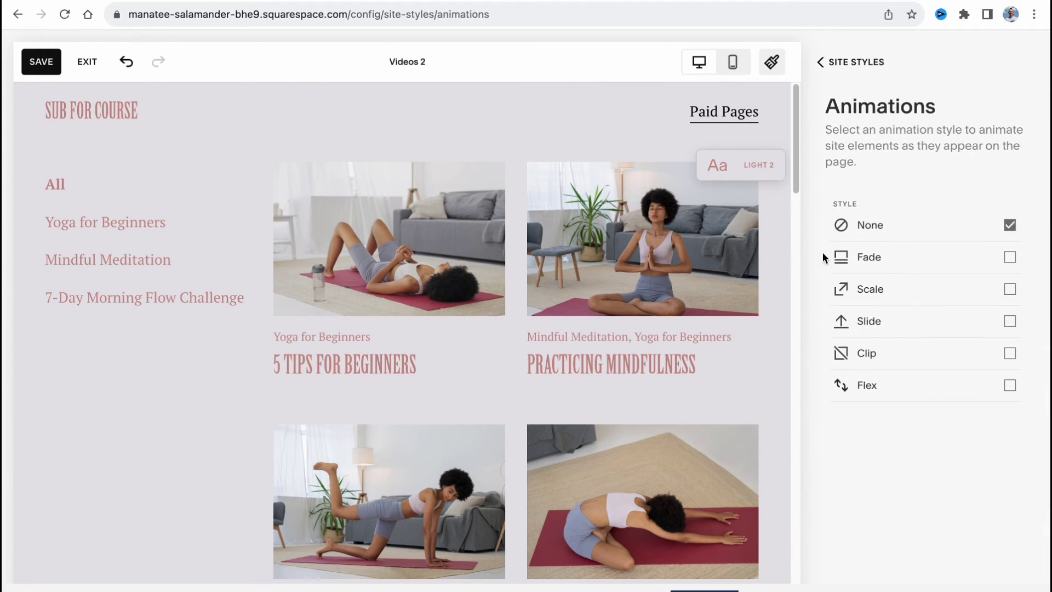
{"action": "left_click", "coordinate": [1010, 257]}
{"action": "left_click", "coordinate": [822, 62]}
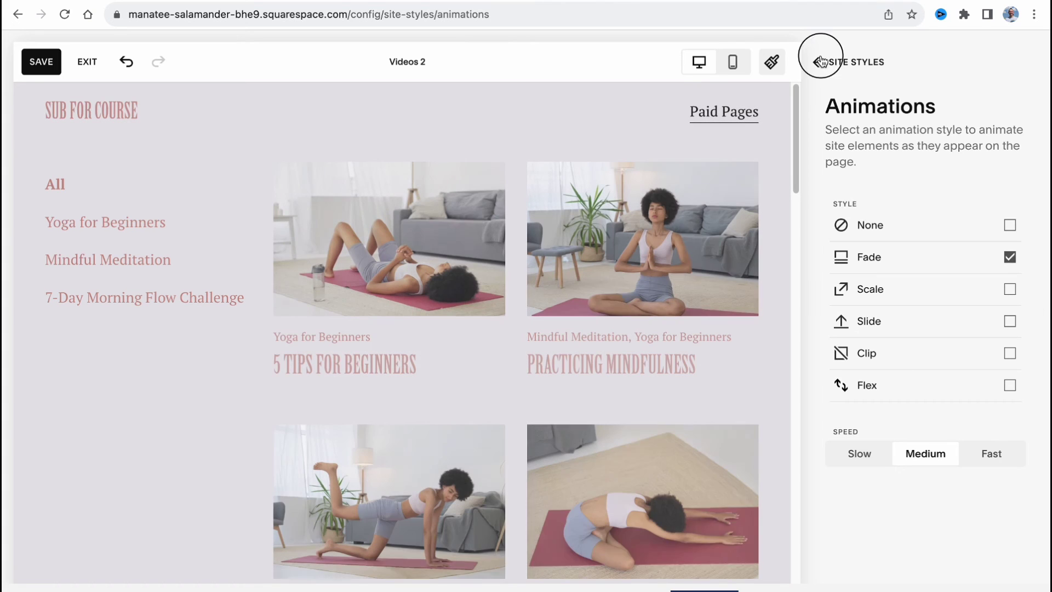
{"action": "left_click", "coordinate": [836, 61]}
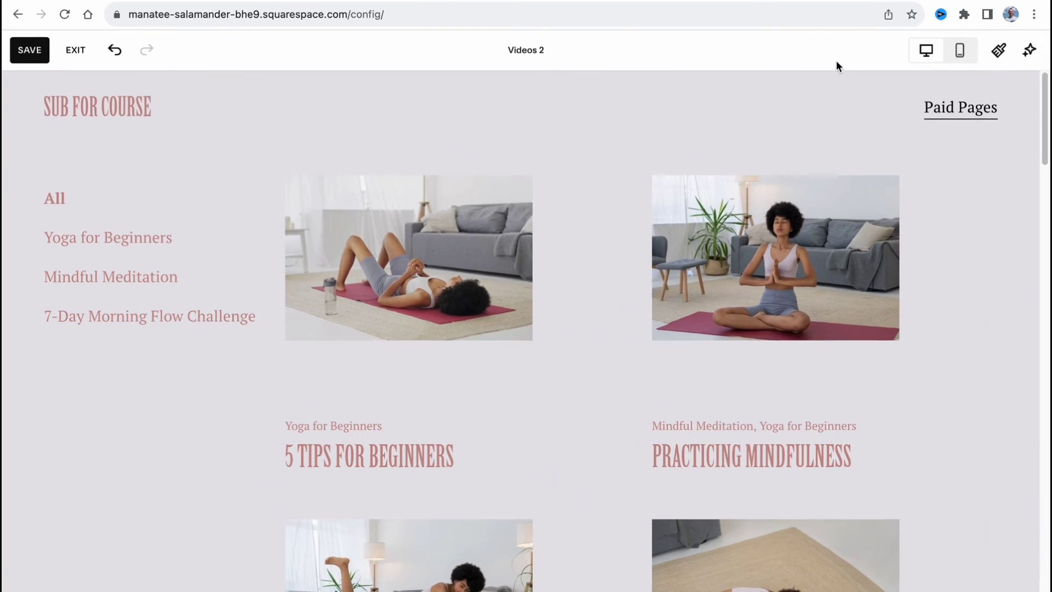
{"action": "mouse_move", "coordinate": [948, 199]}
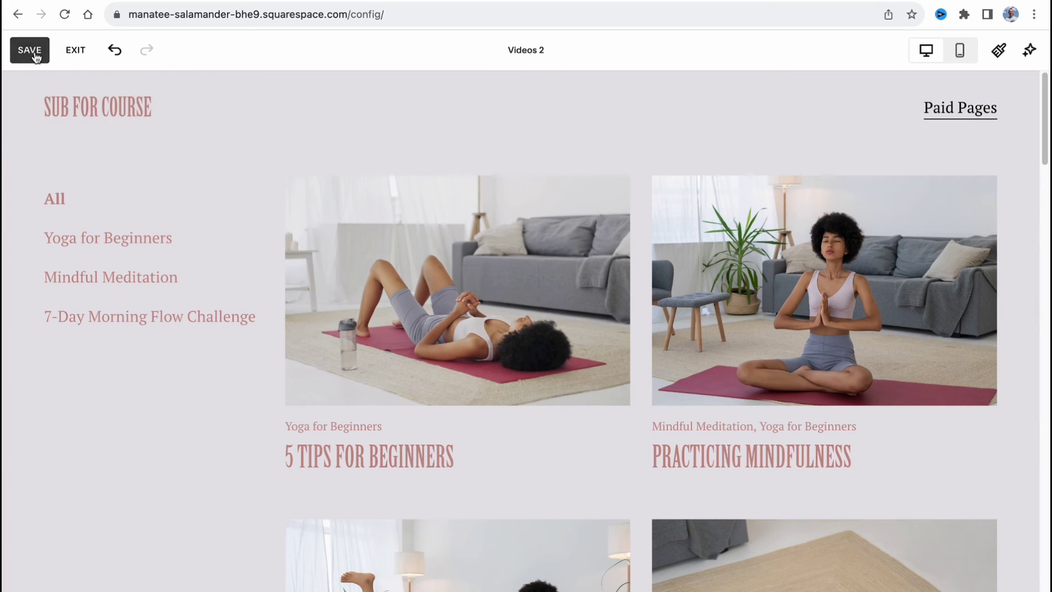
{"action": "left_click", "coordinate": [33, 52]}
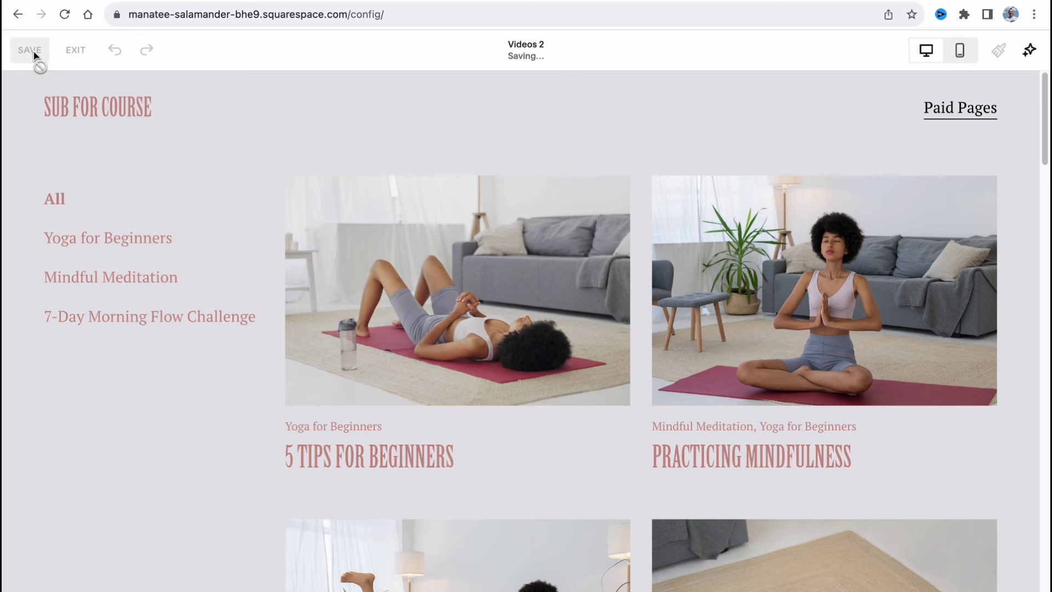
Exit the editor and open Selling > Payments to view the Stripe, PayPal and Square options
{"action": "left_click", "coordinate": [74, 50]}
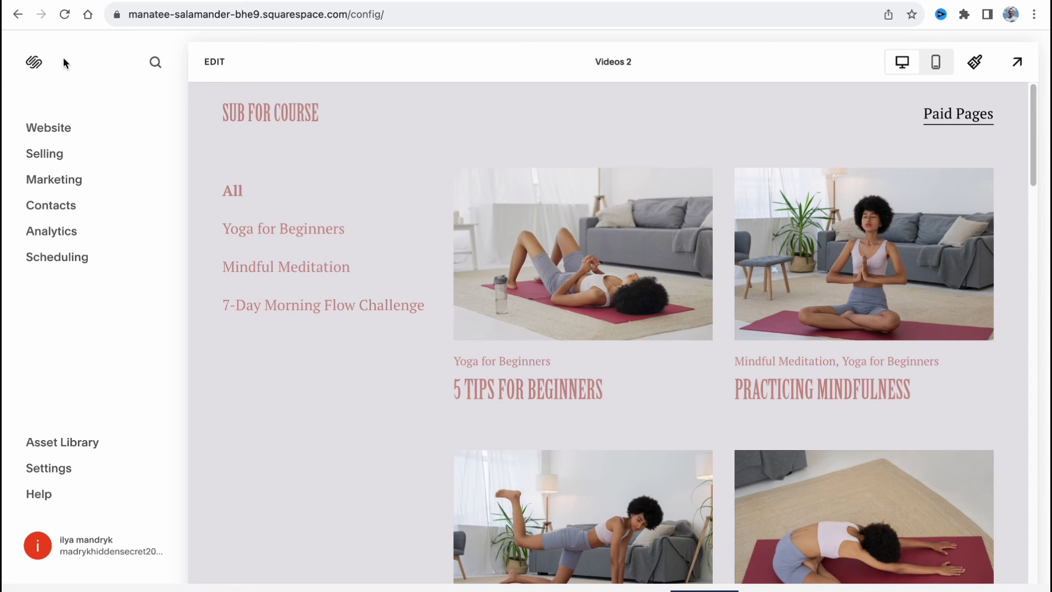
{"action": "left_click", "coordinate": [61, 156]}
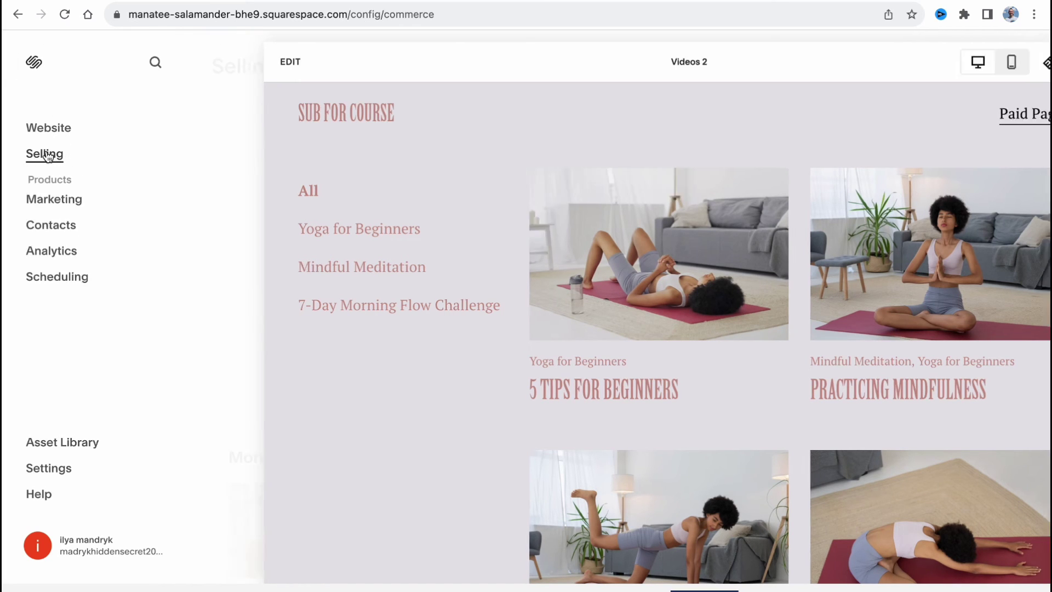
{"action": "left_click", "coordinate": [275, 250]}
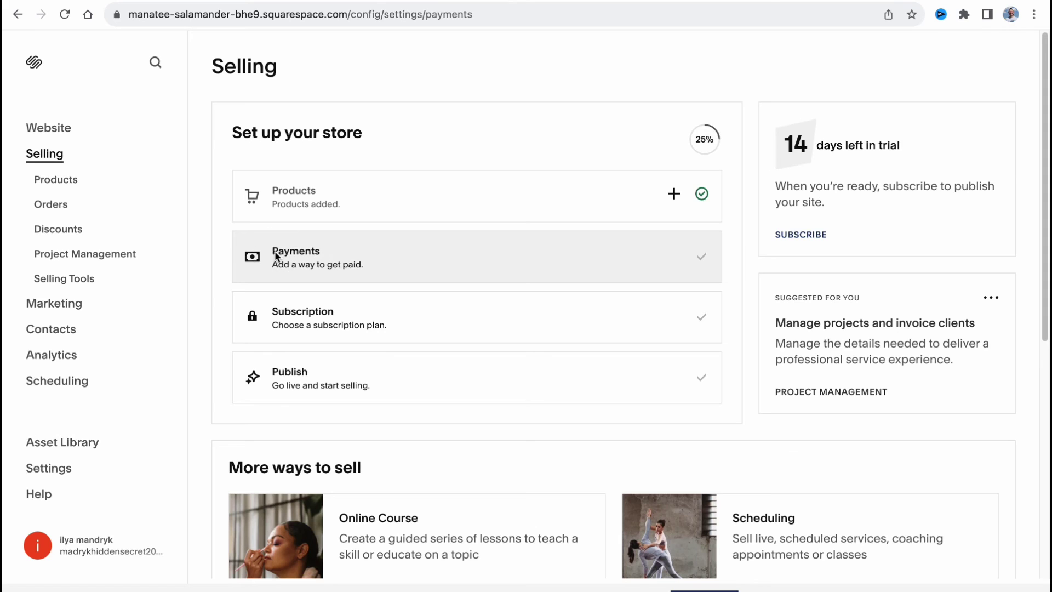
{"action": "scroll", "coordinate": [506, 362], "scroll_direction": "down", "scroll_amount": 4}
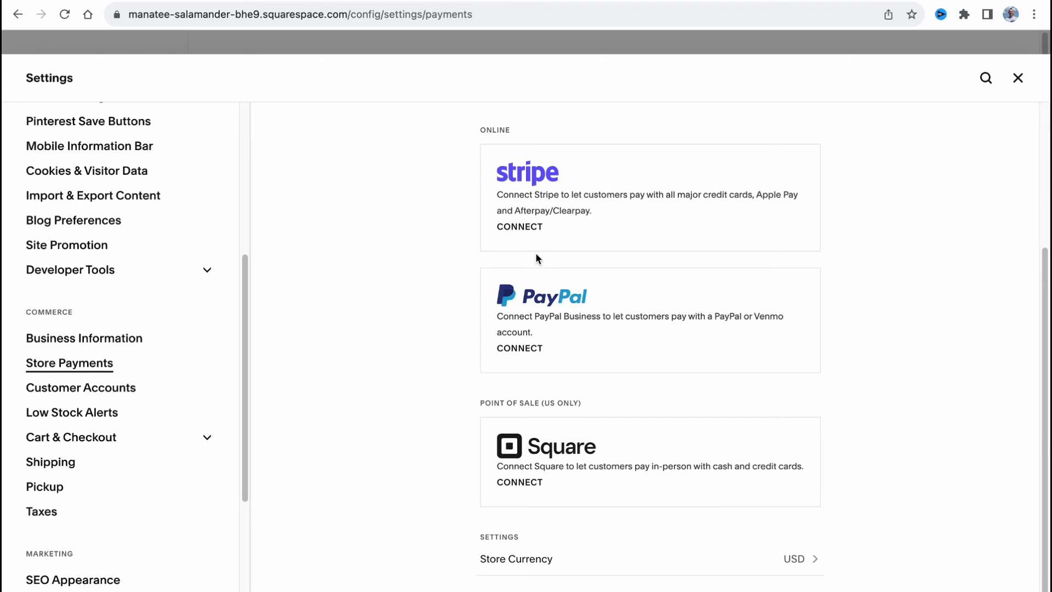
Close Settings and highlight the Business and Basic plan names on the plans page
{"action": "left_click", "coordinate": [1017, 78]}
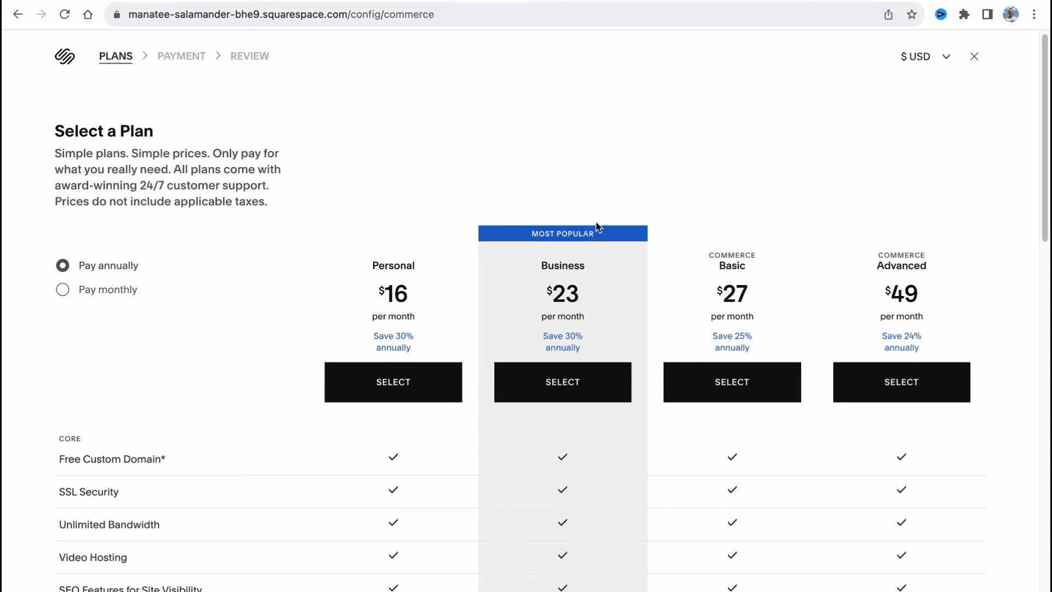
{"action": "scroll", "coordinate": [583, 213], "scroll_direction": "down", "scroll_amount": 3}
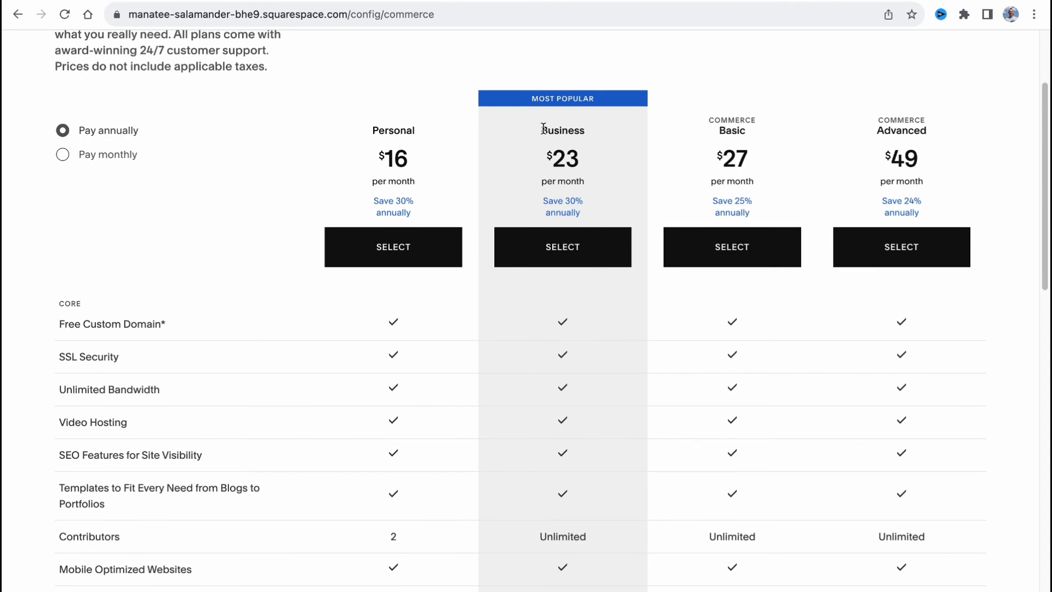
{"action": "left_click_drag", "start_coordinate": [541, 130], "coordinate": [611, 139]}
{"action": "left_click", "coordinate": [718, 119]}
{"action": "double_click", "coordinate": [732, 130]}
Switch to Pay monthly pricing: Personal $23, Business $33, Basic $36, Advanced $65
{"action": "left_click", "coordinate": [79, 154]}
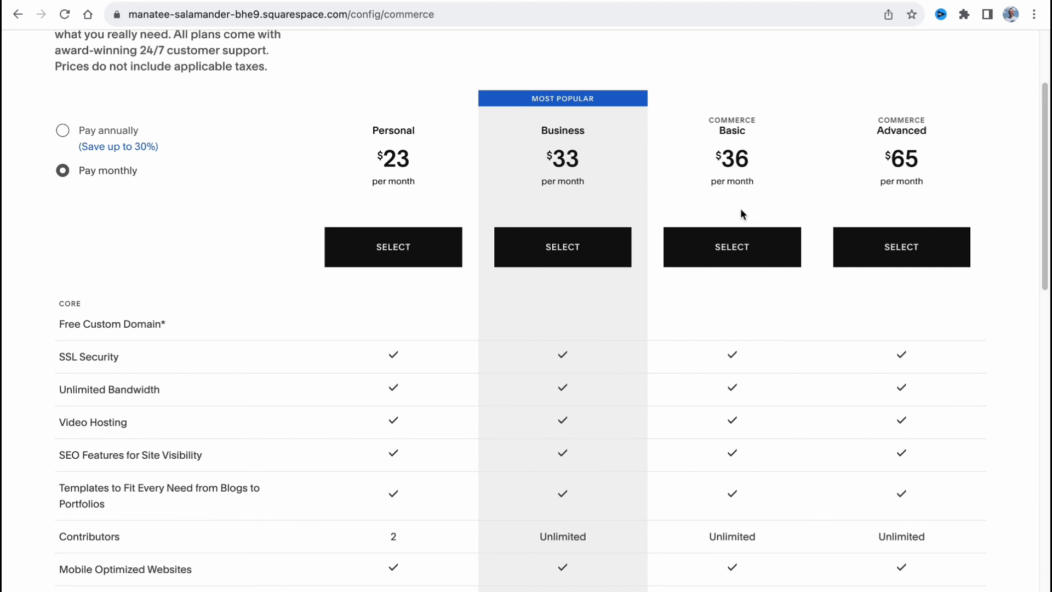
{"action": "scroll", "coordinate": [628, 304], "scroll_direction": "down", "scroll_amount": 1}
{"action": "scroll", "coordinate": [619, 302], "scroll_direction": "down", "scroll_amount": 9}
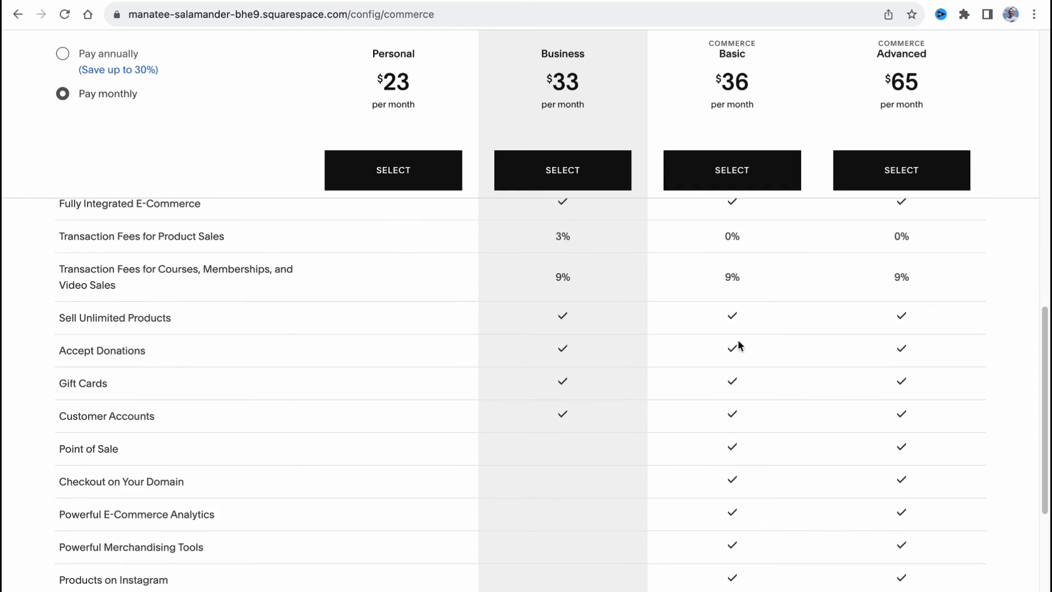
{"action": "scroll", "coordinate": [548, 414], "scroll_direction": "down", "scroll_amount": 3}
{"action": "scroll", "coordinate": [665, 355], "scroll_direction": "down", "scroll_amount": 1}
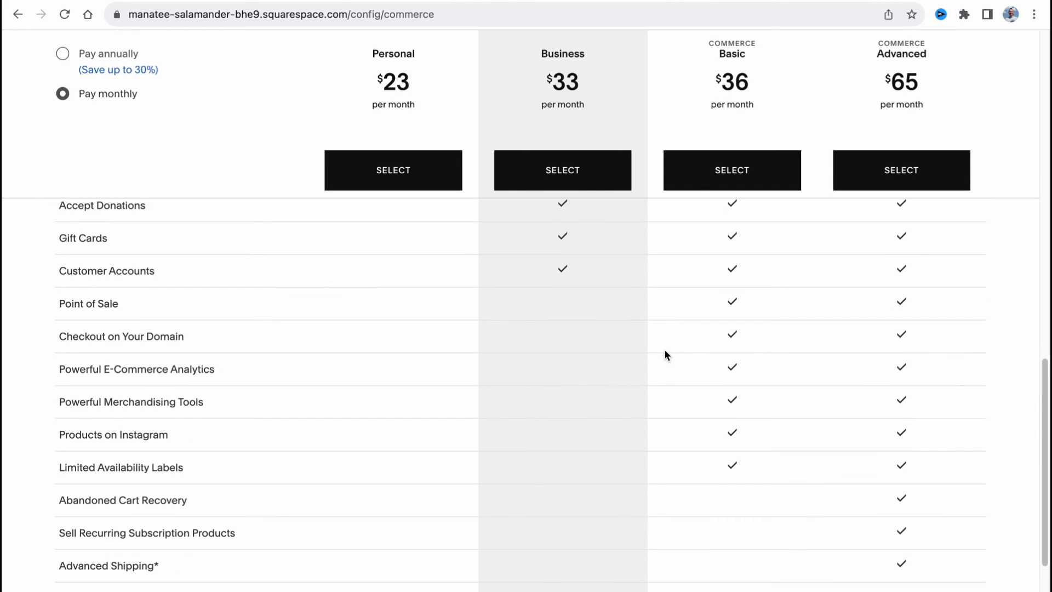
{"action": "scroll", "coordinate": [657, 360], "scroll_direction": "up", "scroll_amount": 1}
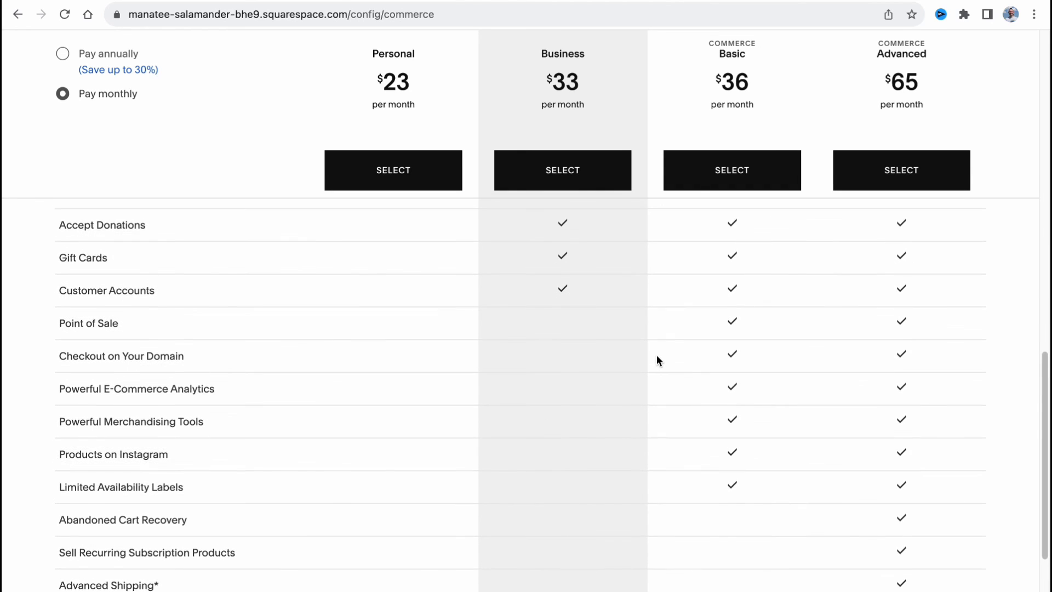
{"action": "scroll", "coordinate": [658, 357], "scroll_direction": "up", "scroll_amount": 5}
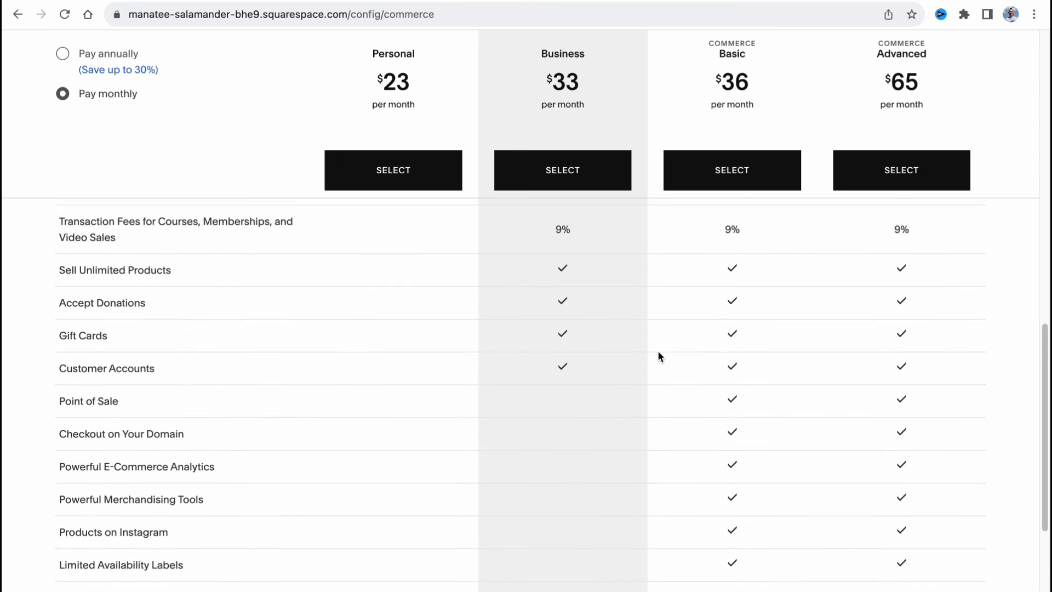
{"action": "scroll", "coordinate": [657, 350], "scroll_direction": "up", "scroll_amount": 10}
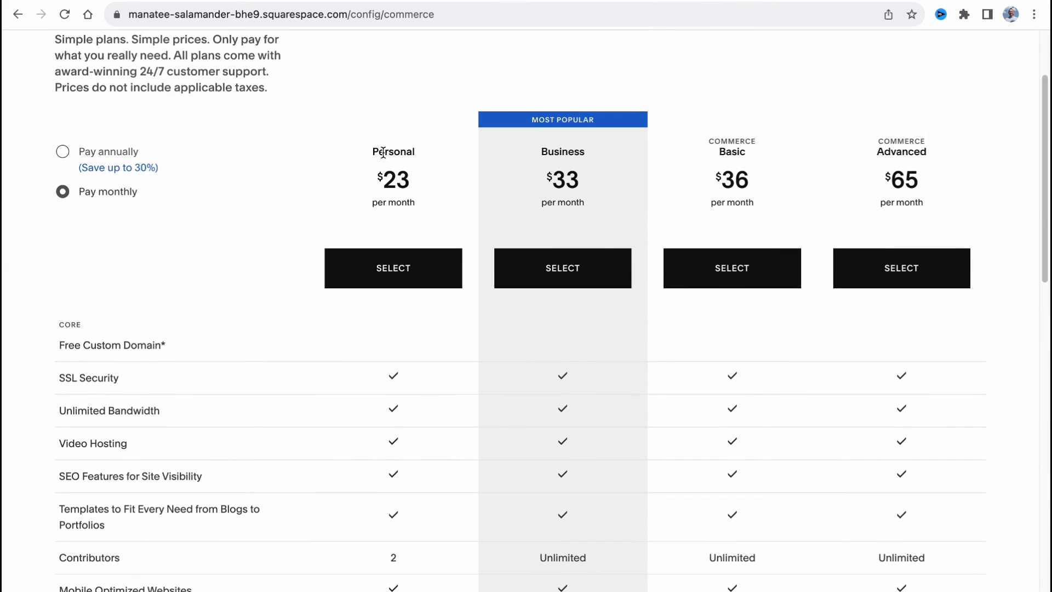
{"action": "left_click_drag", "start_coordinate": [373, 152], "coordinate": [422, 149]}
{"action": "left_click", "coordinate": [452, 149]}
{"action": "scroll", "coordinate": [477, 225], "scroll_direction": "down", "scroll_amount": 10}
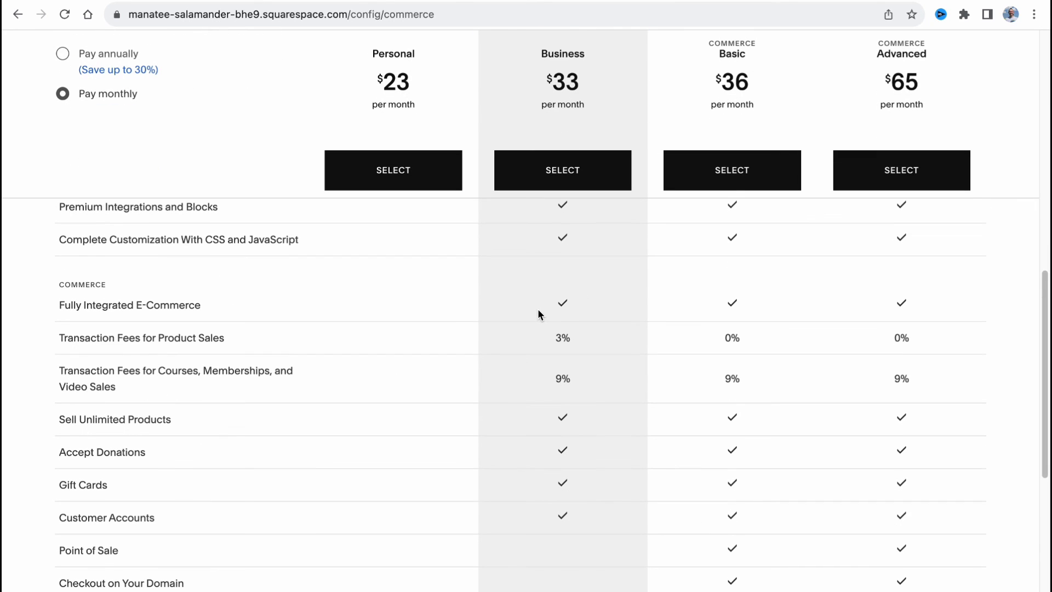
{"action": "left_click_drag", "start_coordinate": [55, 340], "coordinate": [235, 343]}
{"action": "left_click", "coordinate": [331, 346]}
{"action": "scroll", "coordinate": [602, 461], "scroll_direction": "down", "scroll_amount": 1}
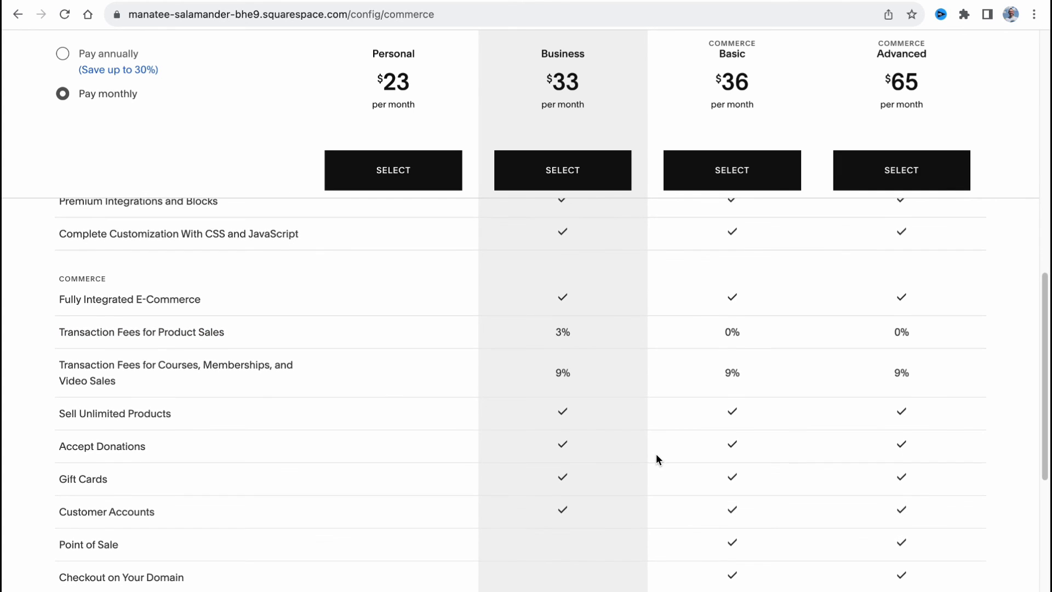
{"action": "scroll", "coordinate": [656, 453], "scroll_direction": "down", "scroll_amount": 3}
{"action": "scroll", "coordinate": [616, 428], "scroll_direction": "down", "scroll_amount": 1}
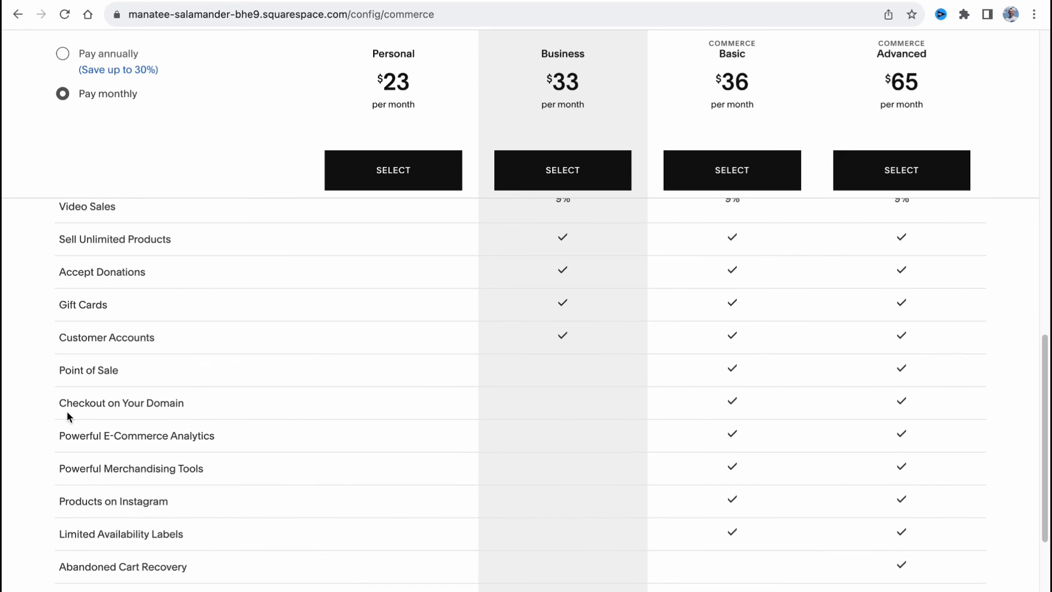
{"action": "mouse_move", "coordinate": [156, 438]}
{"action": "scroll", "coordinate": [686, 426], "scroll_direction": "up", "scroll_amount": 10}
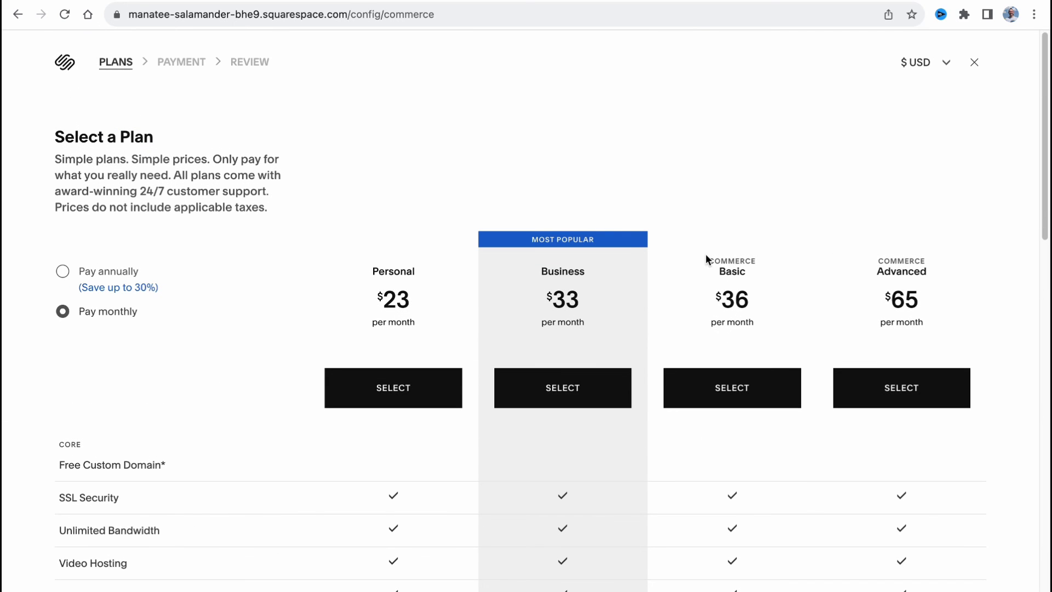